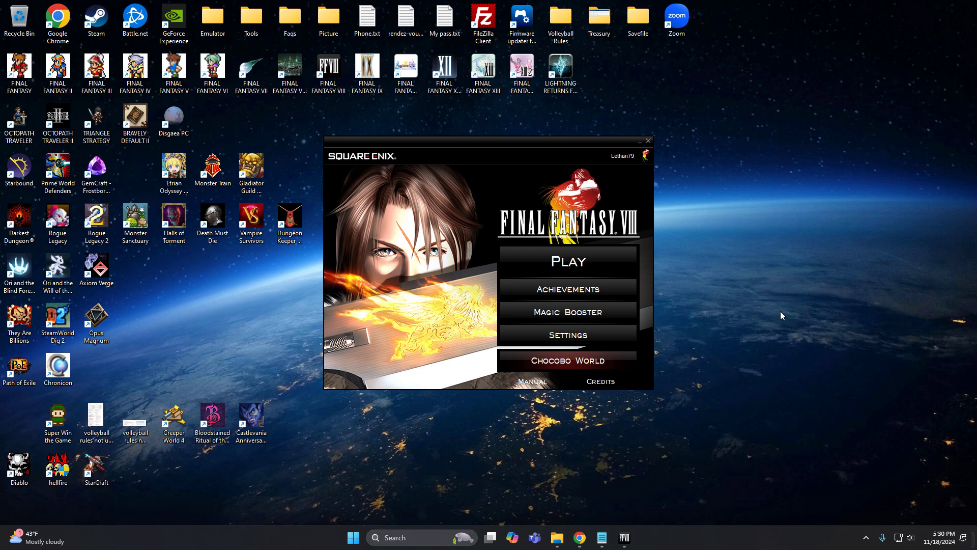
Step: Review the keyboard bindings in the FINAL FANTASY VIII launcher settings, then close the launcher
left_click(593, 334)
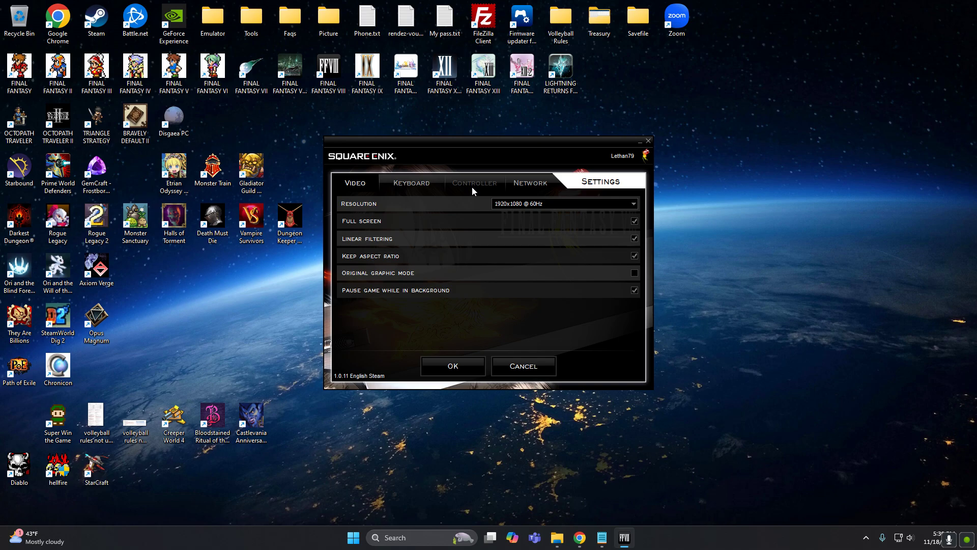
left_click(410, 184)
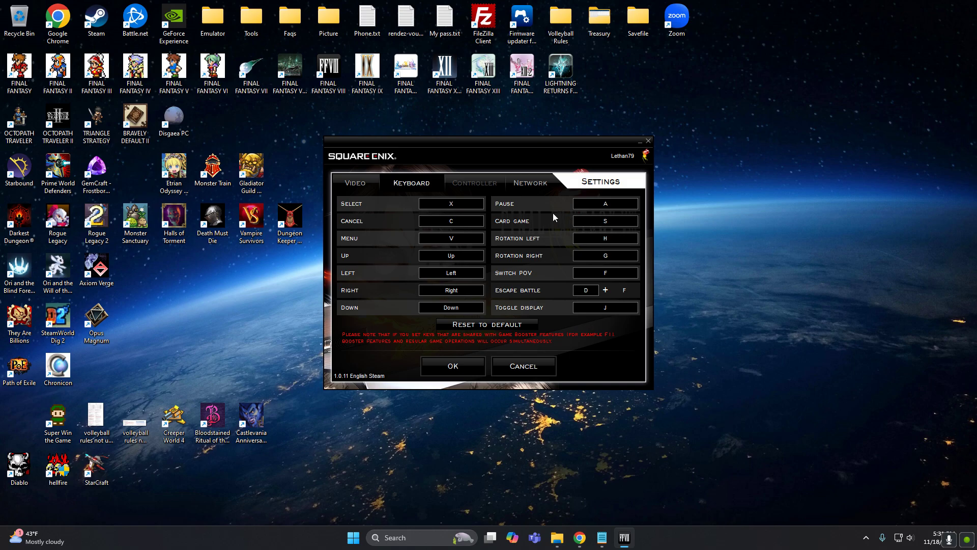
left_click(451, 366)
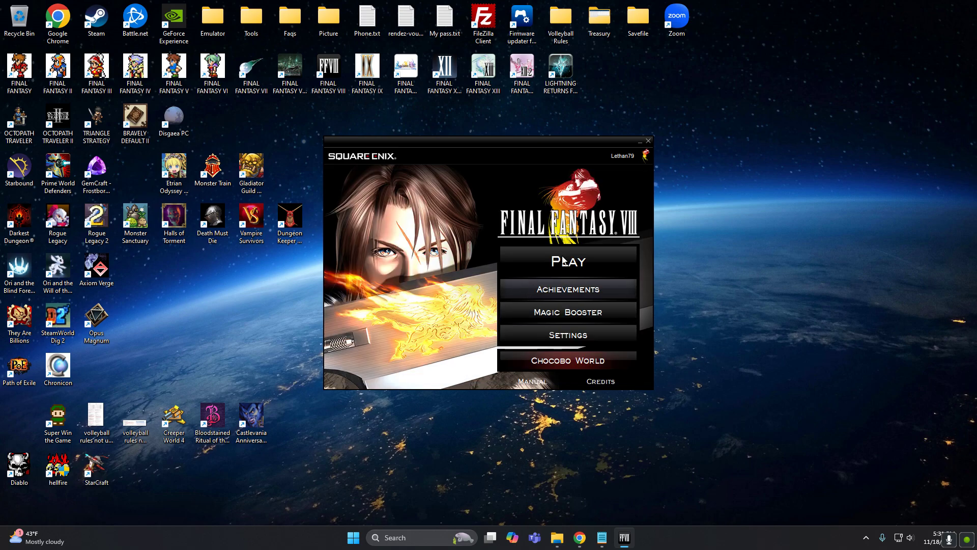
left_click(650, 141)
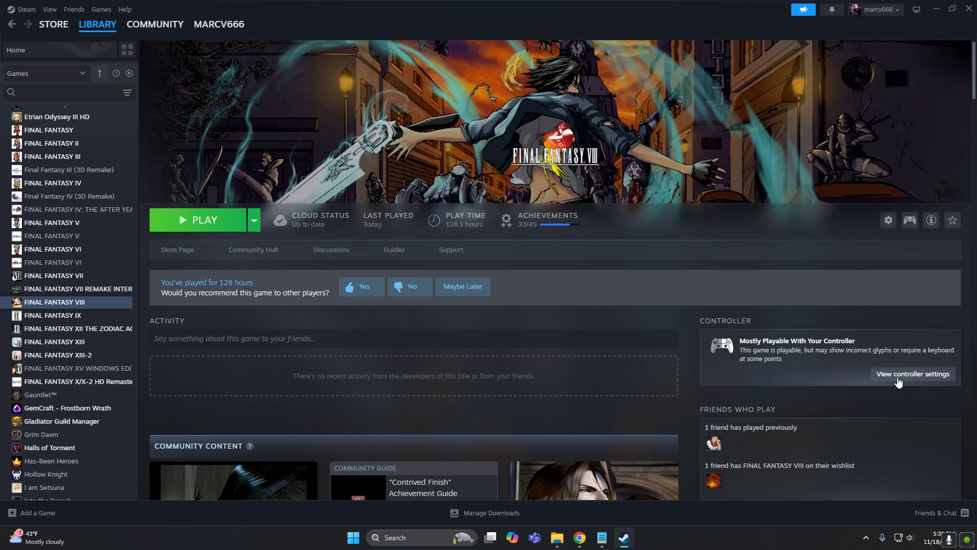
Step: Switch to Steam and view the current button layout in FINAL FANTASY VIII's controller settings
left_click(911, 376)
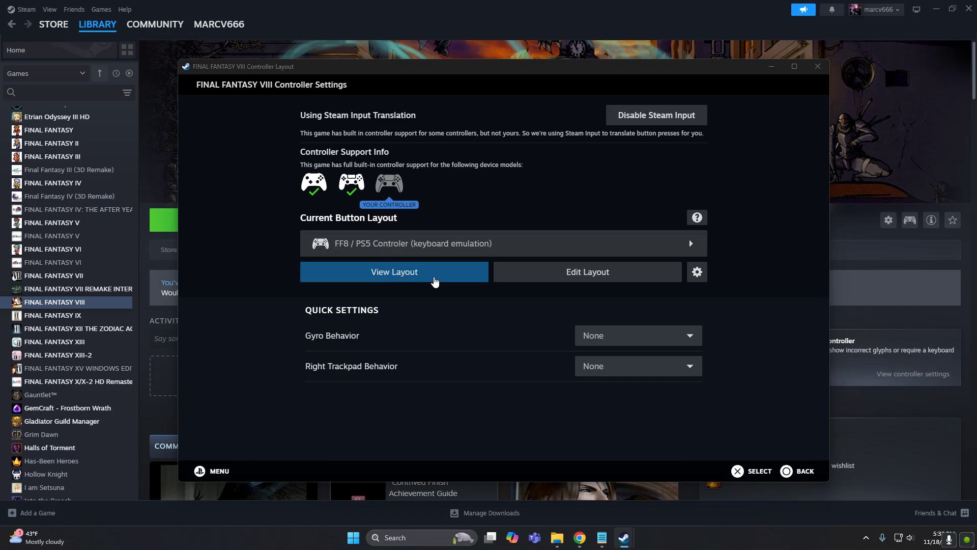
left_click(391, 273)
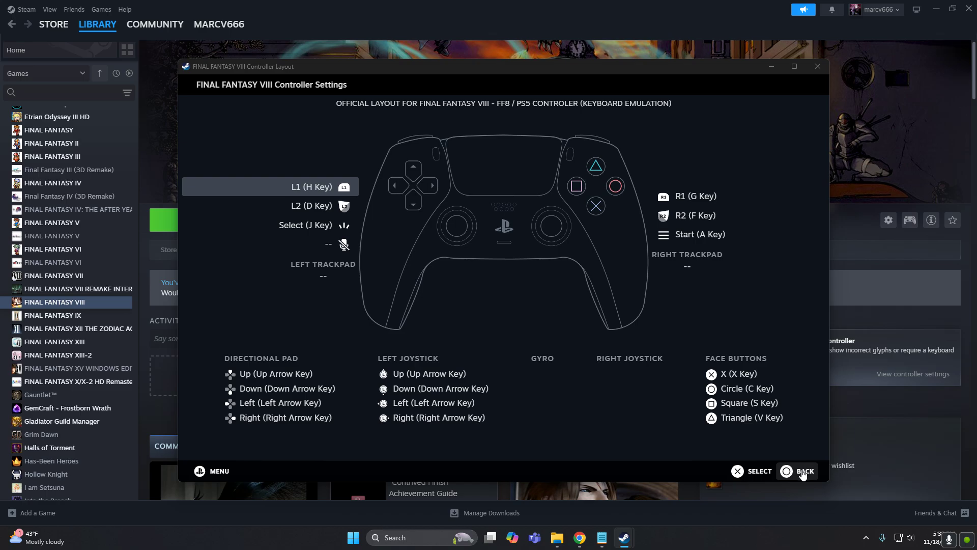
left_click(801, 474)
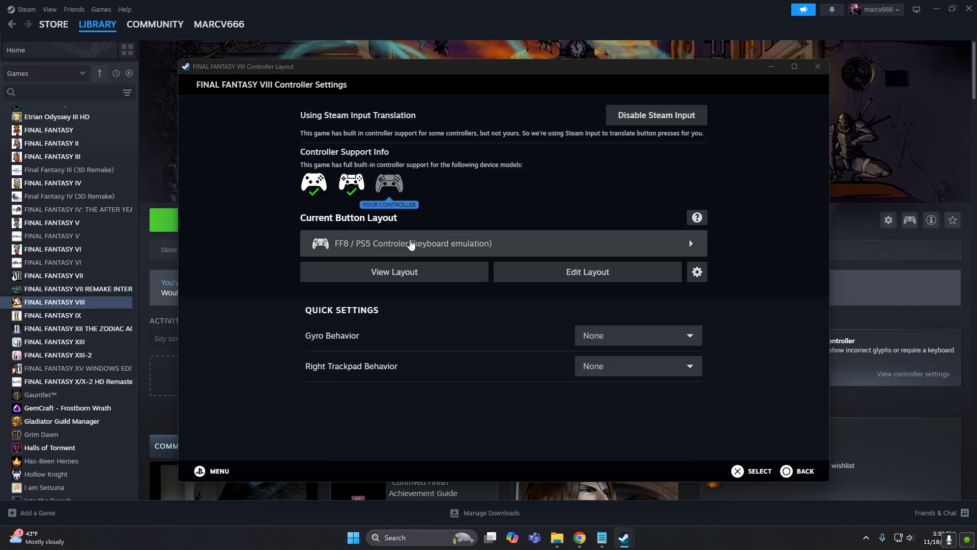
Step: Apply the Keyboard (WASD) and Mouse template as FINAL FANTASY VIII's controller layout
left_click(411, 243)
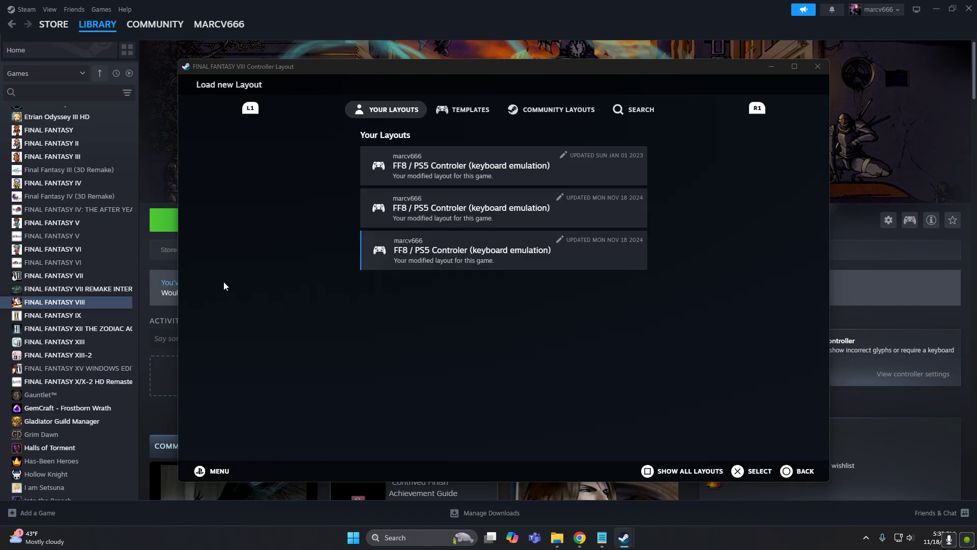
left_click(515, 109)
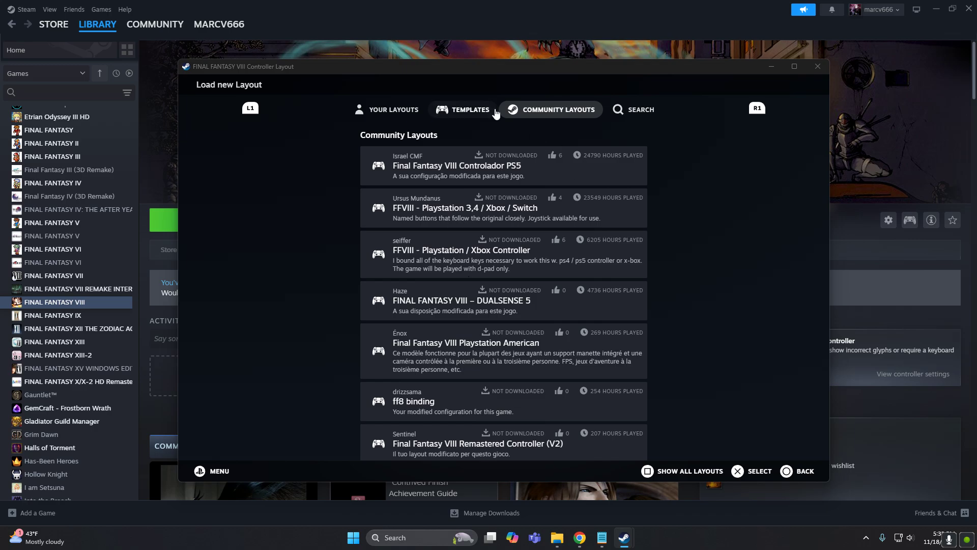
left_click(461, 112)
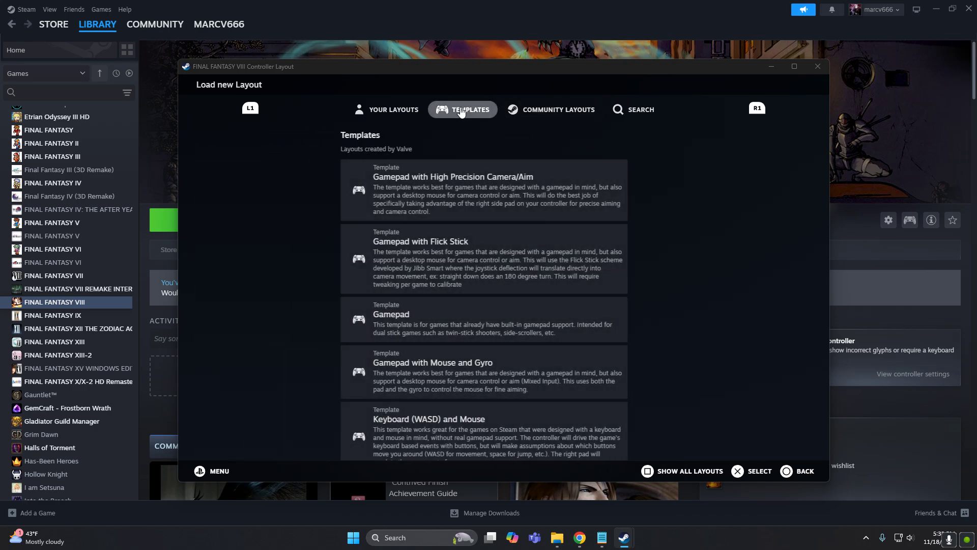
scroll(502, 316, "down", 2)
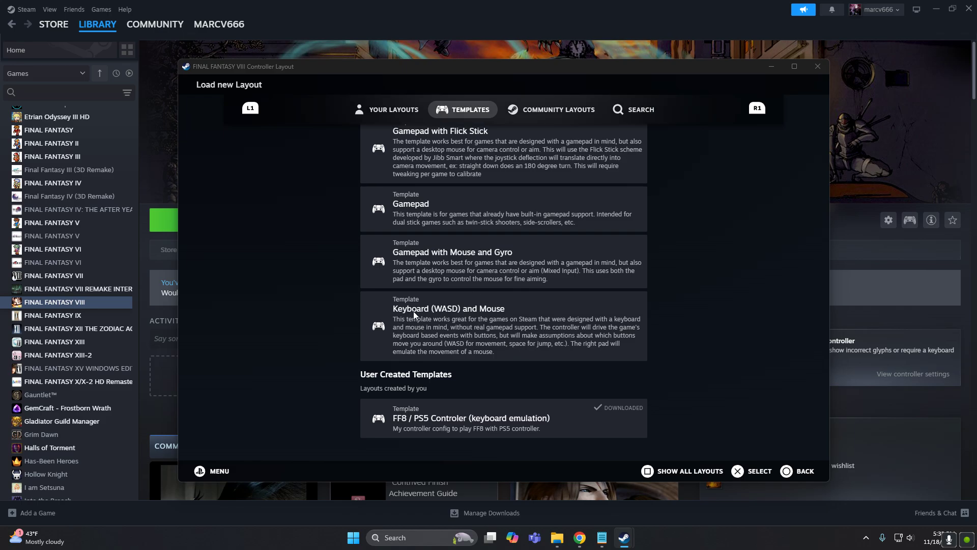
left_click(473, 329)
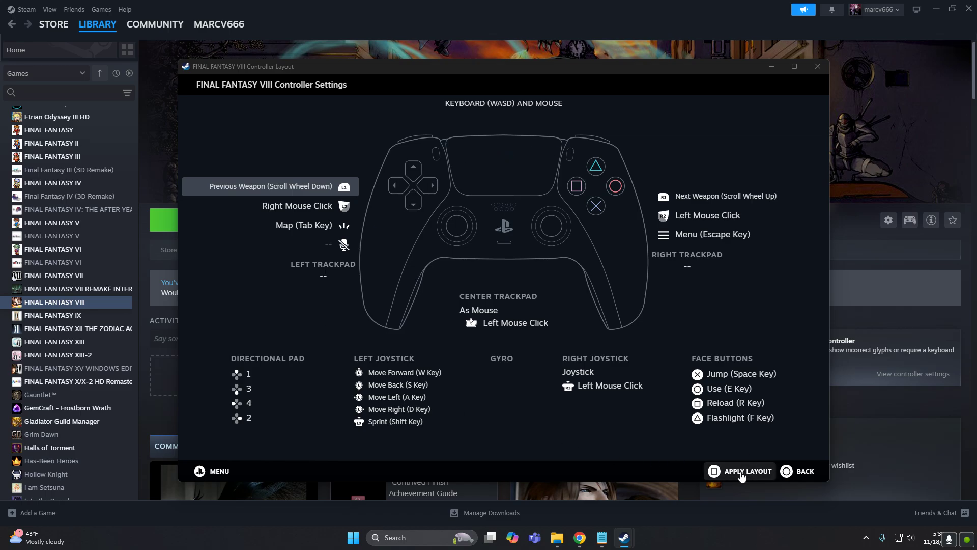
left_click(742, 472)
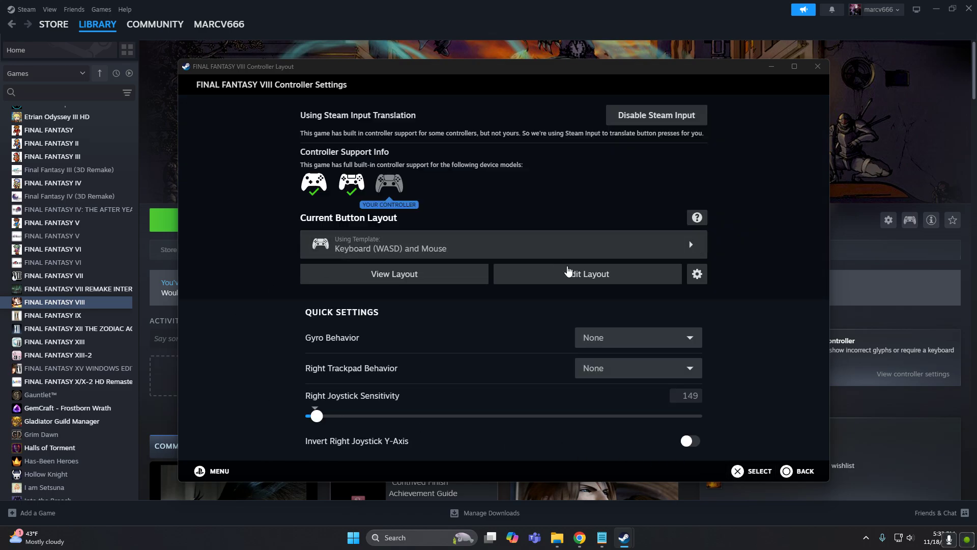
Step: Edit the layout's face buttons, mapping Cross to X Key, Circle to C Key, Square to S Key and Triangle to V Key
left_click(591, 277)
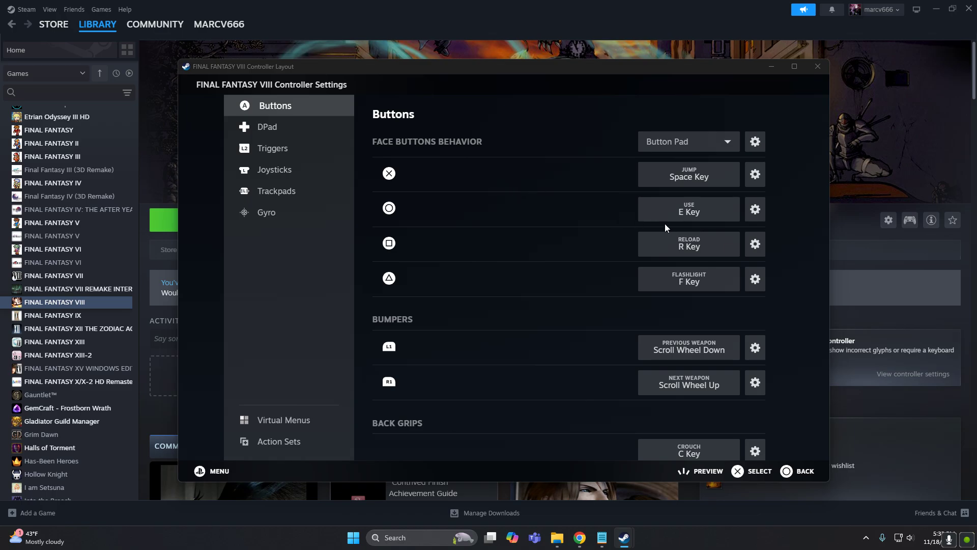
left_click(692, 175)
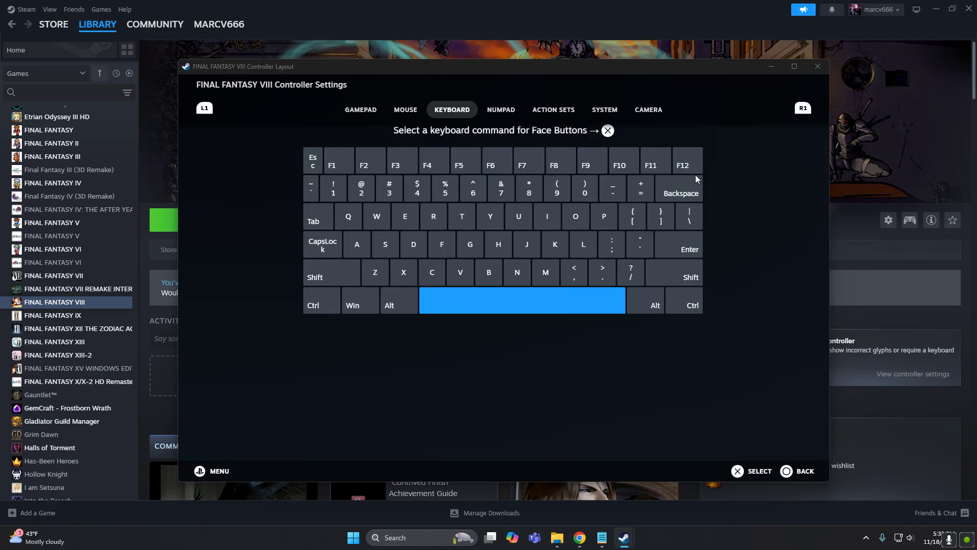
left_click(404, 274)
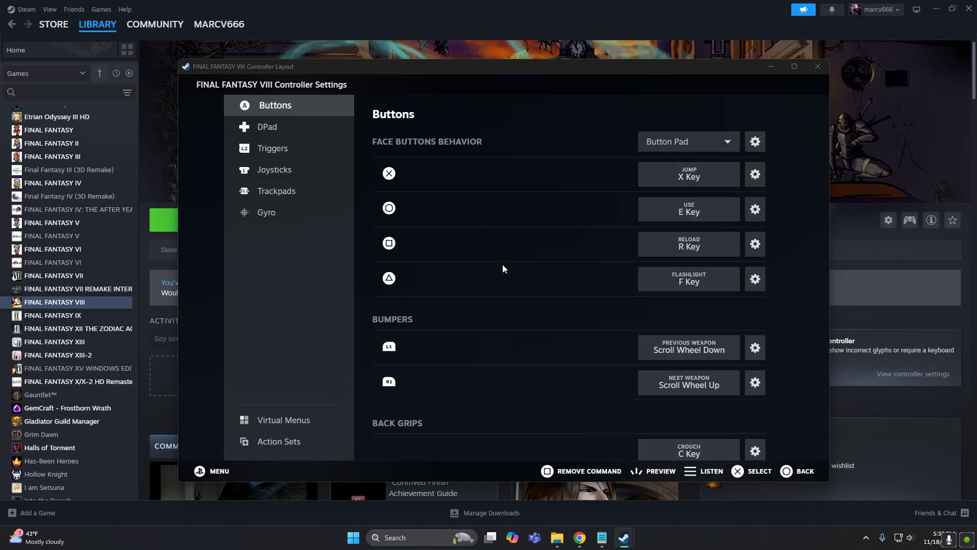
left_click(682, 211)
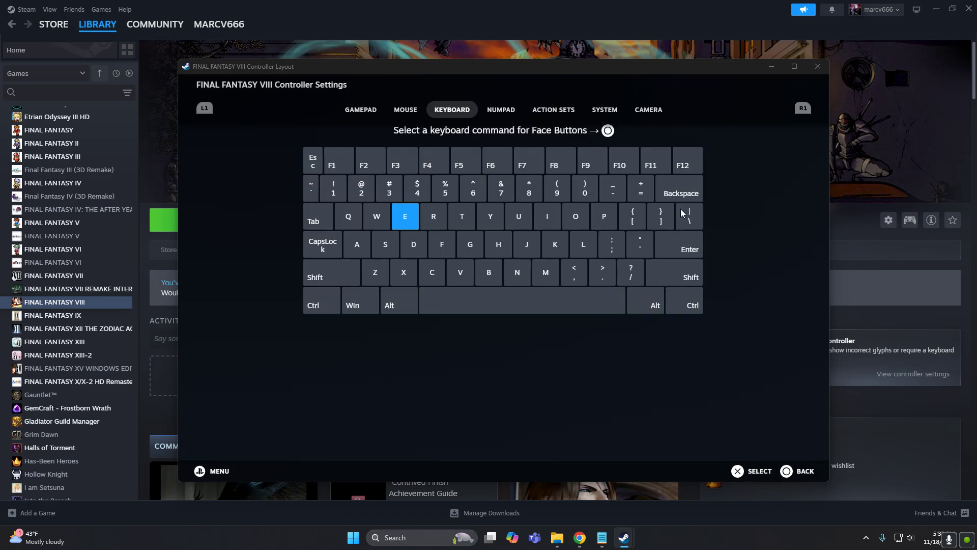
left_click(432, 275)
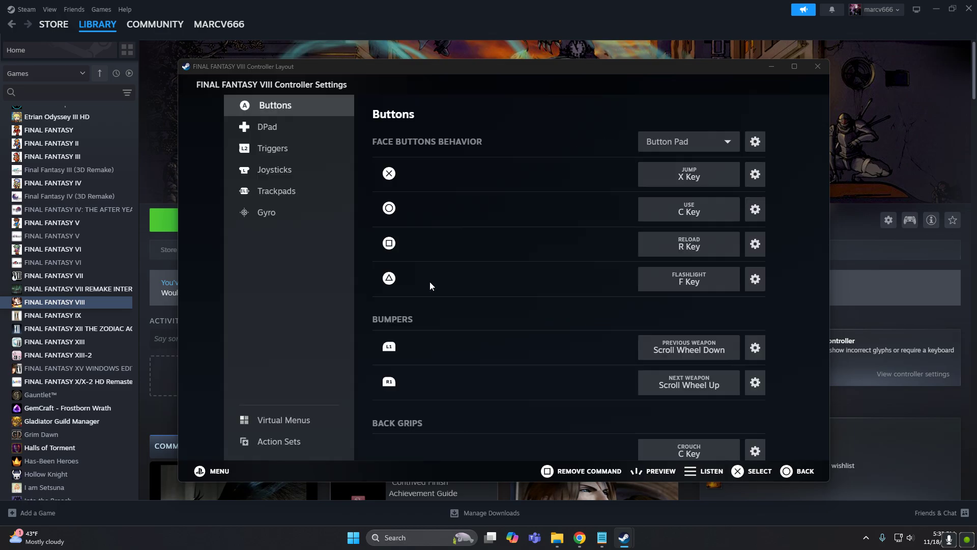
left_click(688, 246)
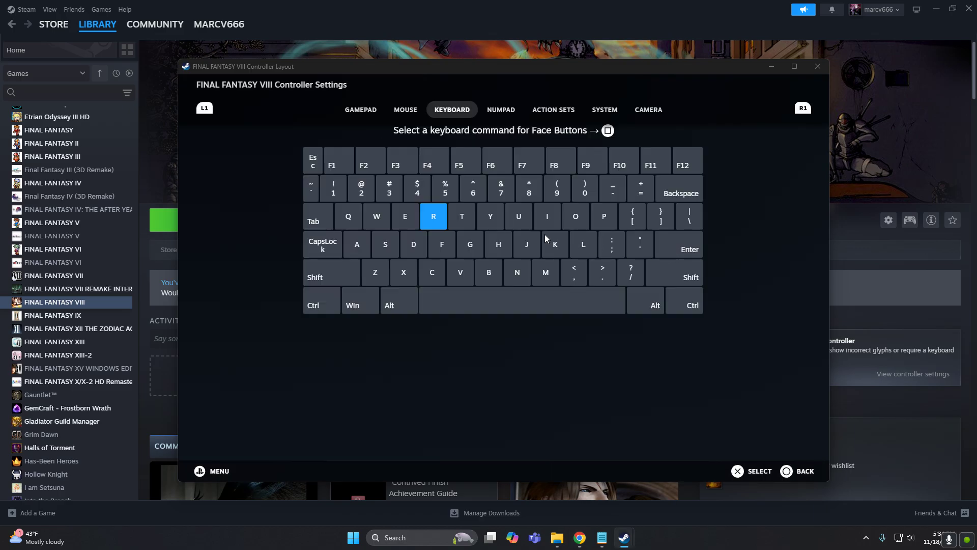
left_click(382, 249)
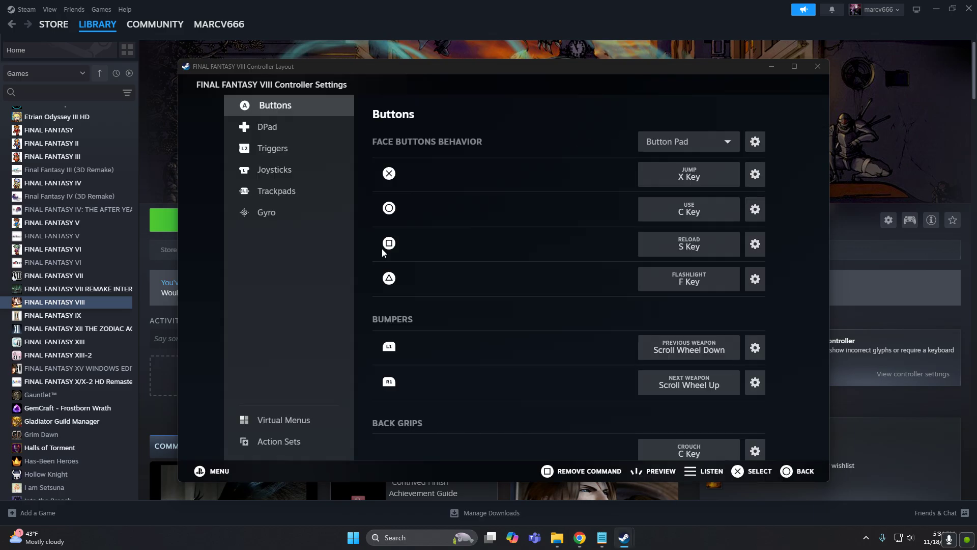
left_click(671, 279)
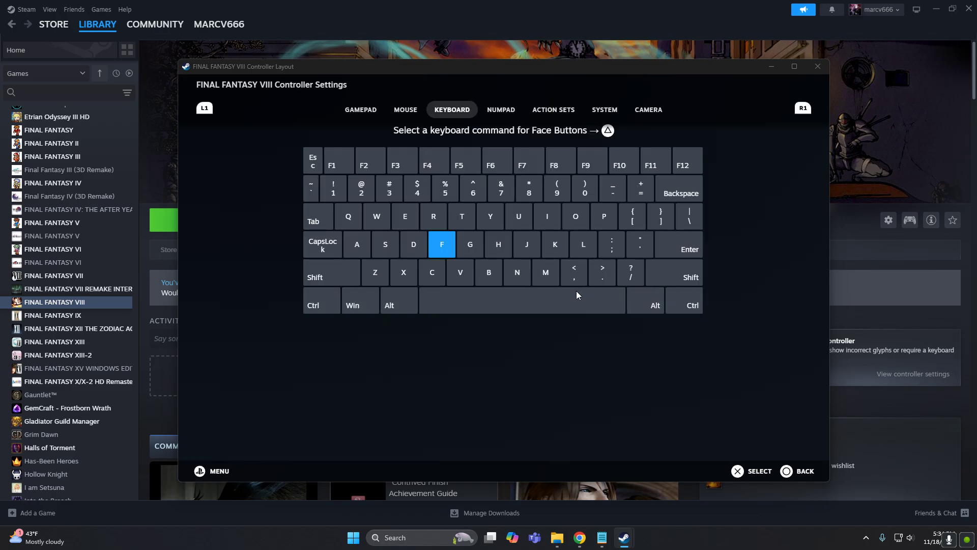
left_click(462, 279)
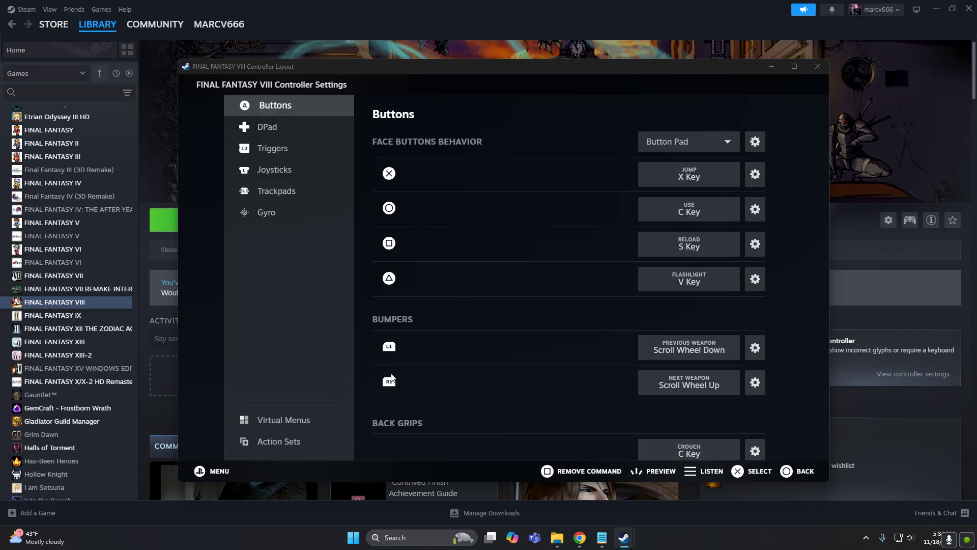
Step: Map the L1 bumper to the keyboard's H Key and the R1 bumper to G Key
left_click(687, 342)
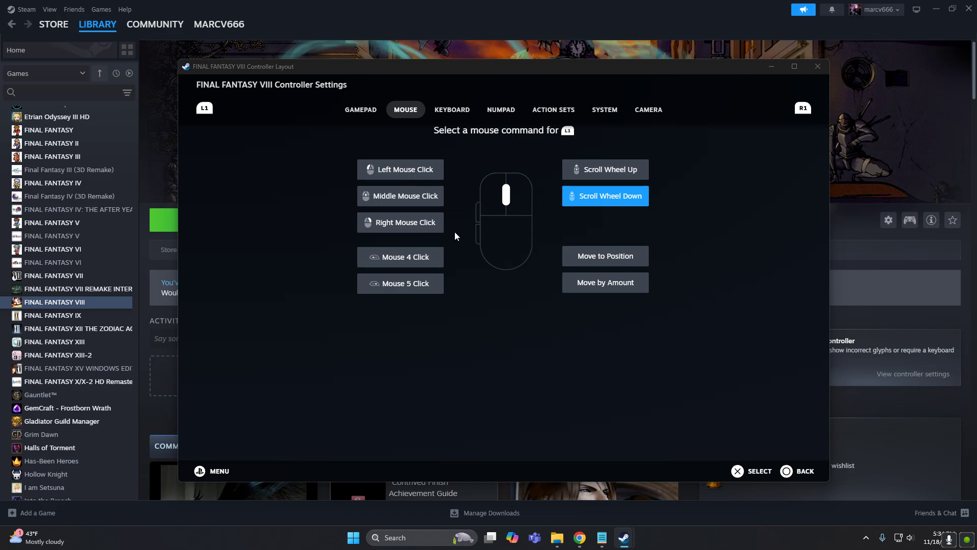
left_click(449, 115)
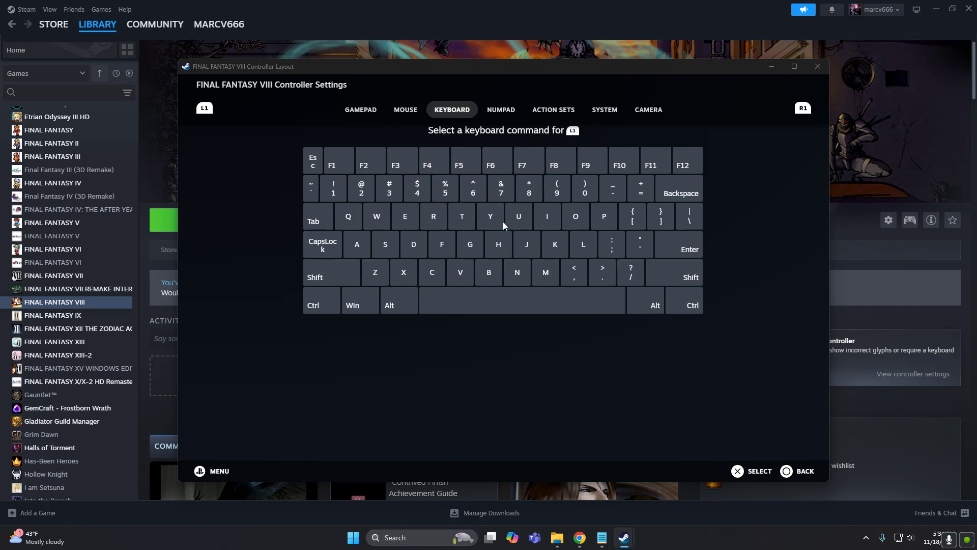
left_click(499, 246)
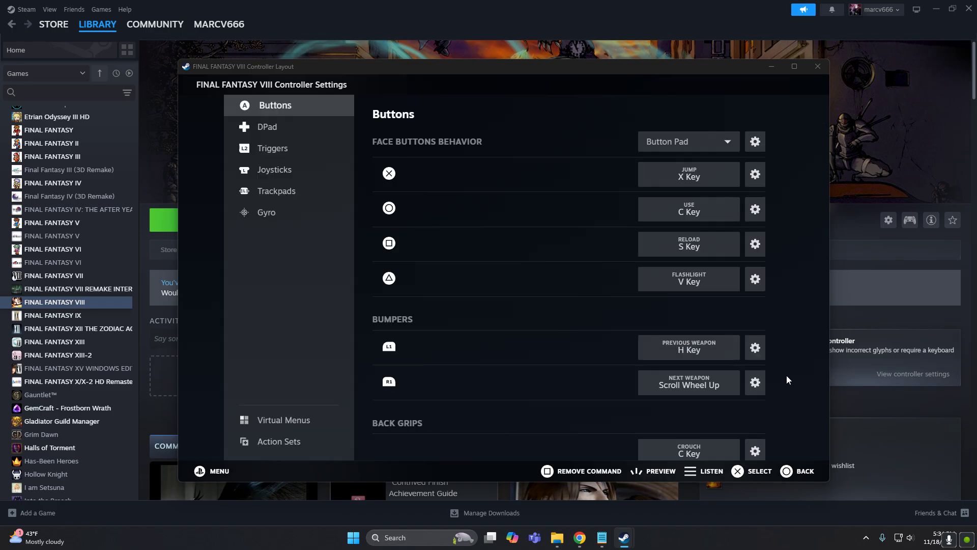
left_click(696, 384)
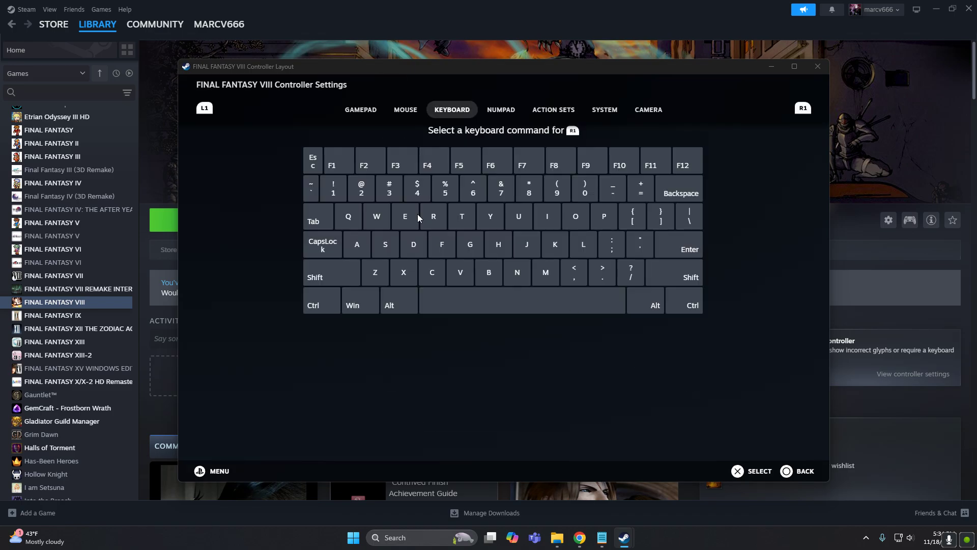
left_click(470, 246)
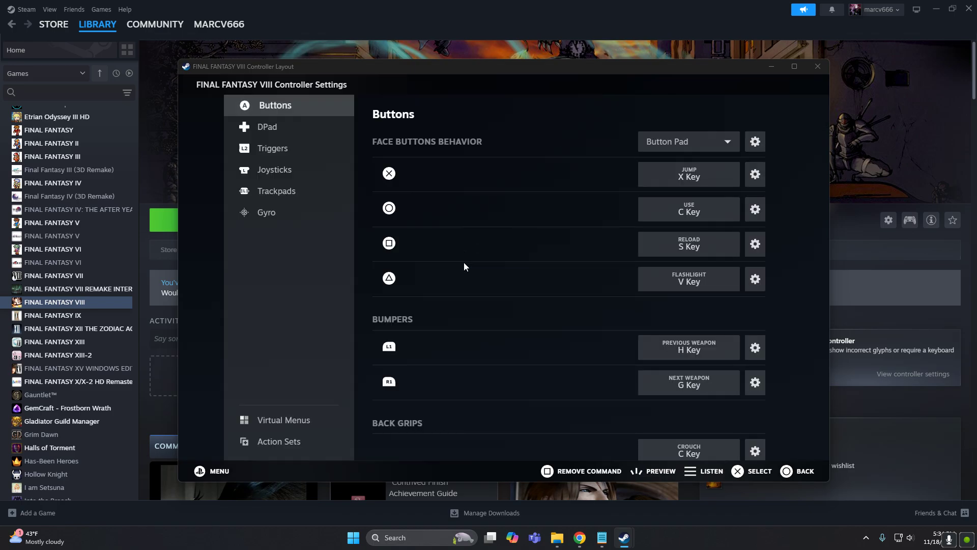
Step: Remove the Crouch and Reload commands assigned to the back grips
scroll(601, 301, "down", 4)
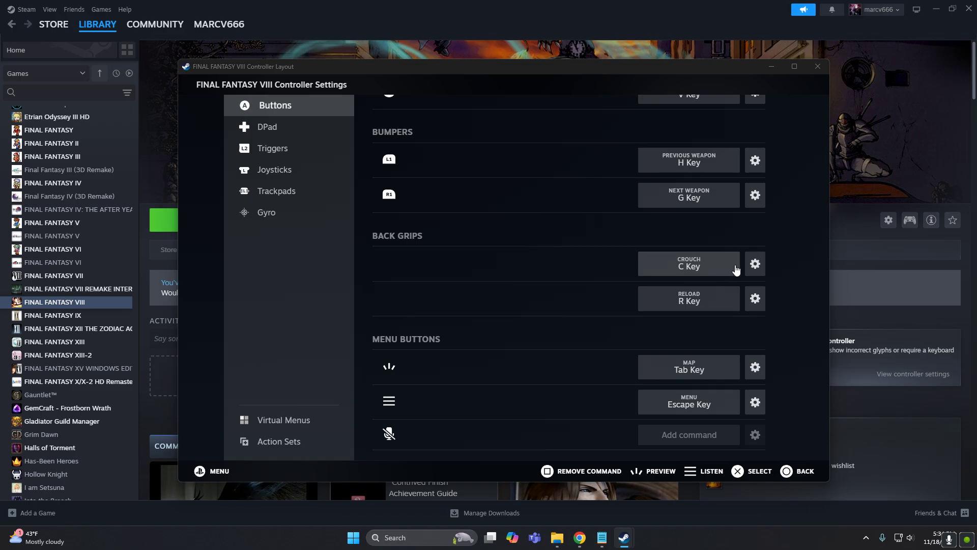
left_click(757, 264)
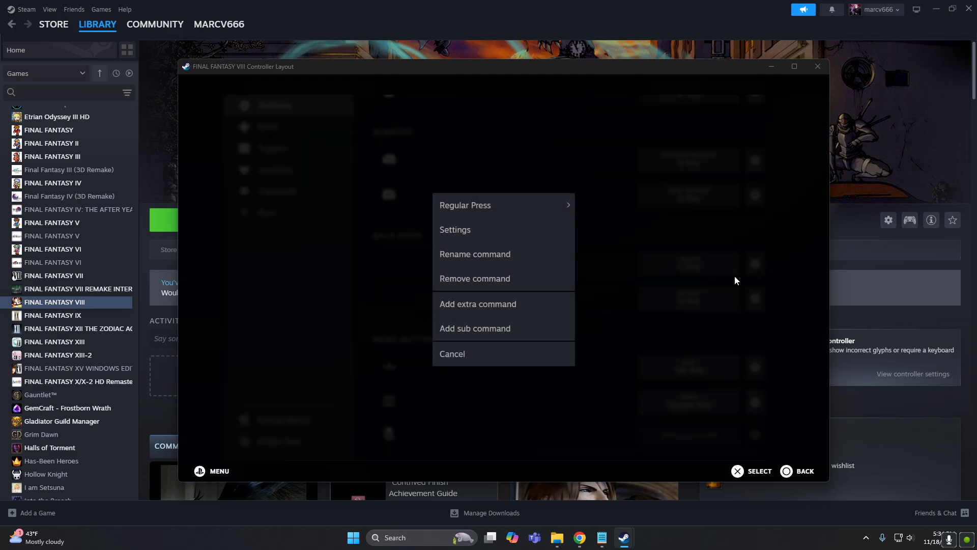
left_click(480, 283)
left_click(756, 299)
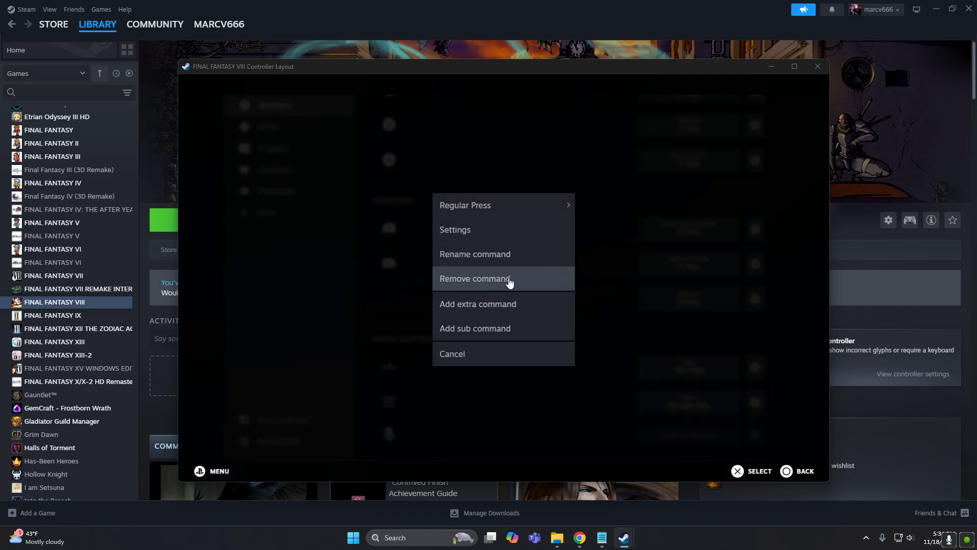
left_click(509, 282)
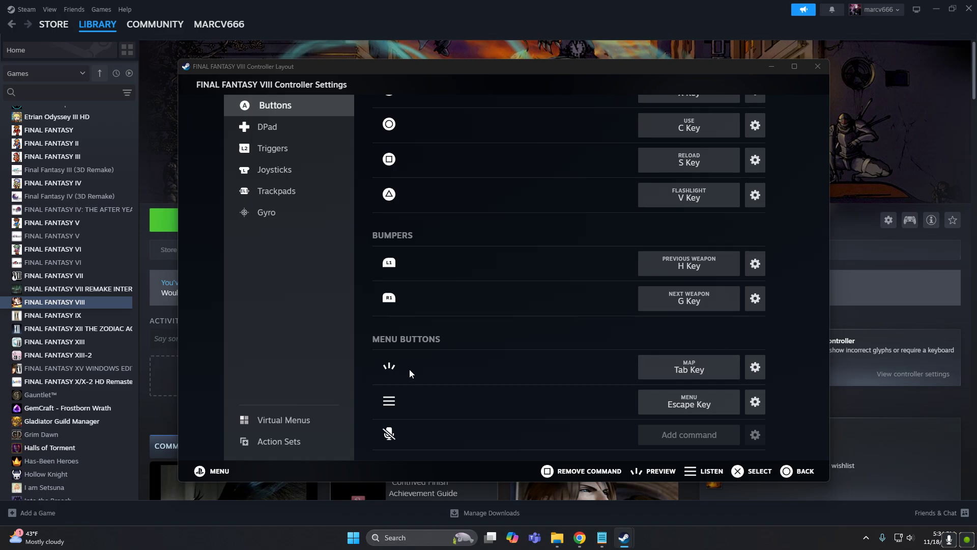
Step: Map the Map menu button to J Key and the Menu (three-line) button to A Key
left_click(710, 367)
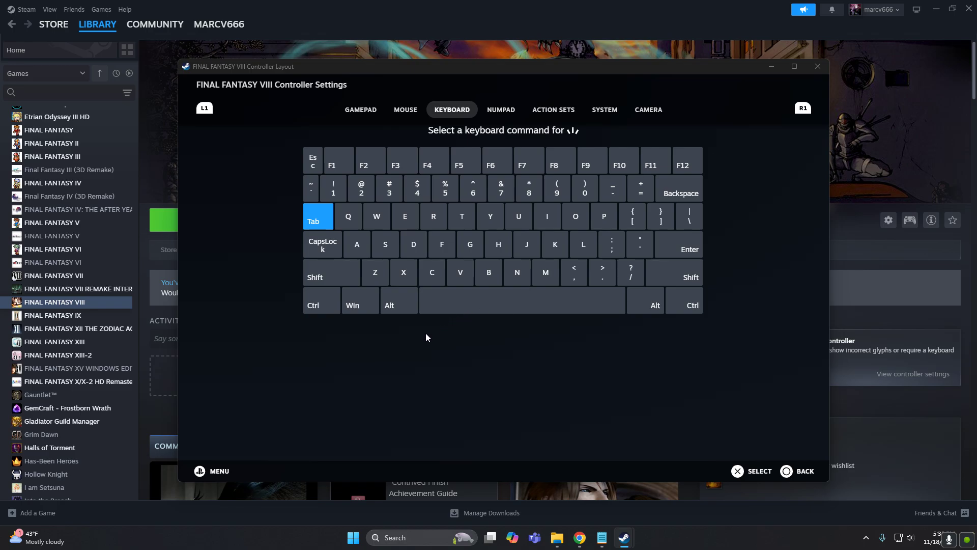
left_click(526, 250)
scroll(560, 397, "down", 2)
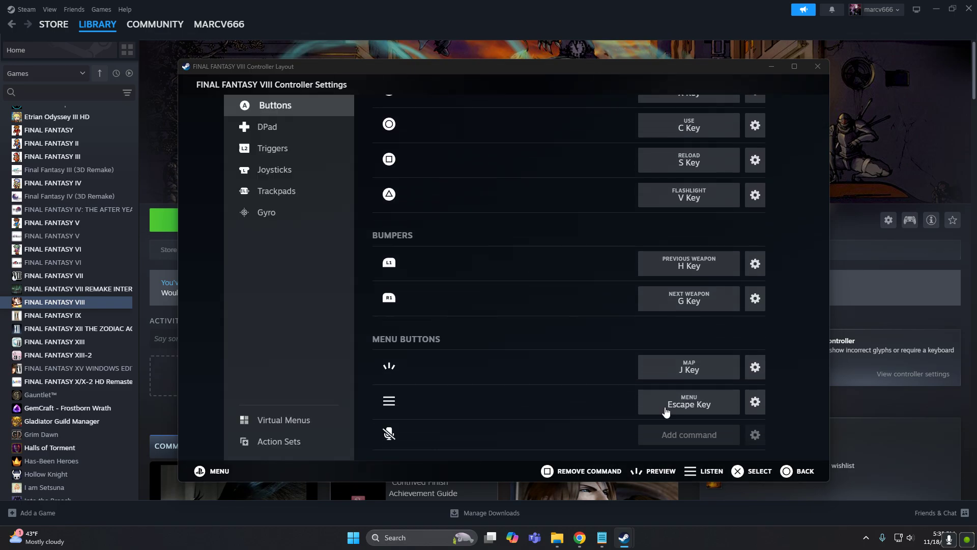
left_click(692, 404)
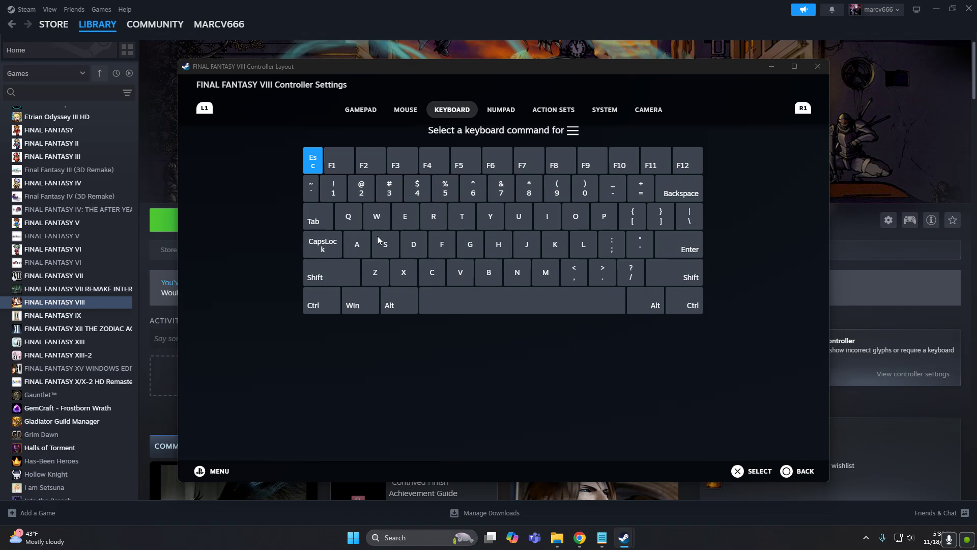
left_click(357, 248)
scroll(596, 340, "down", 1)
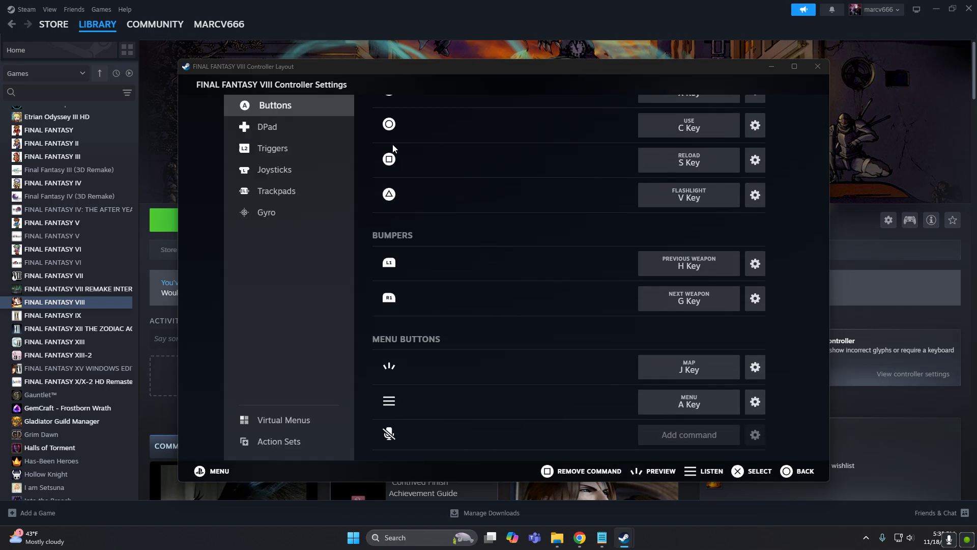
Step: Map the directional pad's up, down, left and right to the matching keyboard arrow keys
left_click(274, 131)
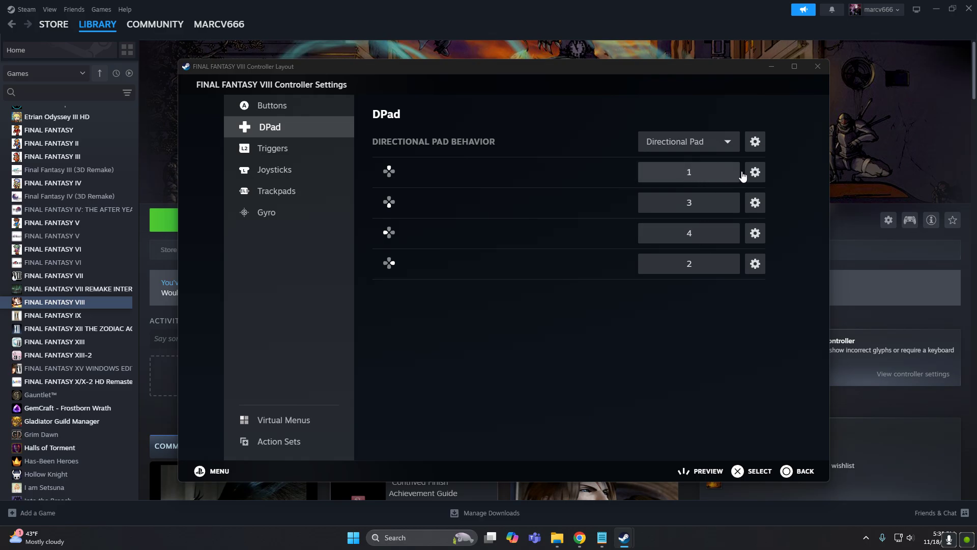
left_click(687, 174)
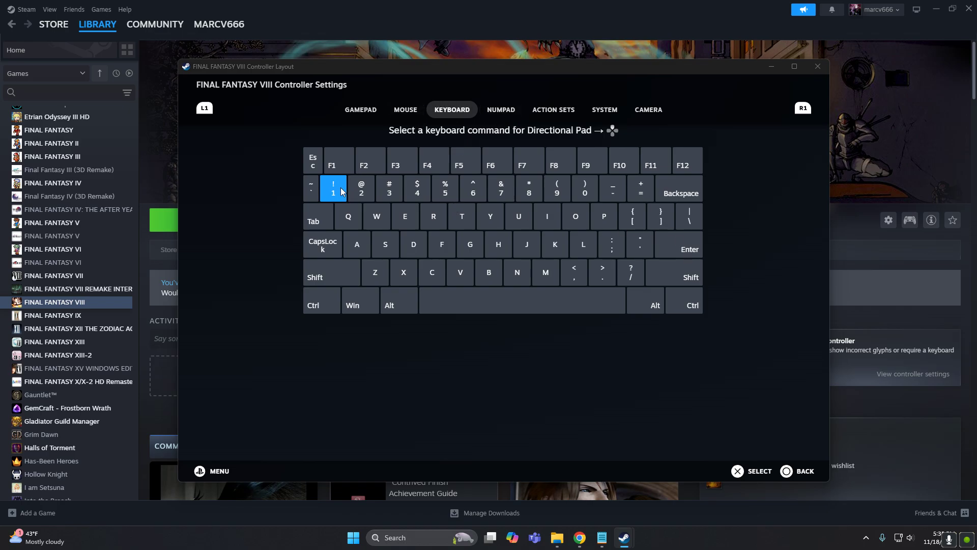
left_click(499, 110)
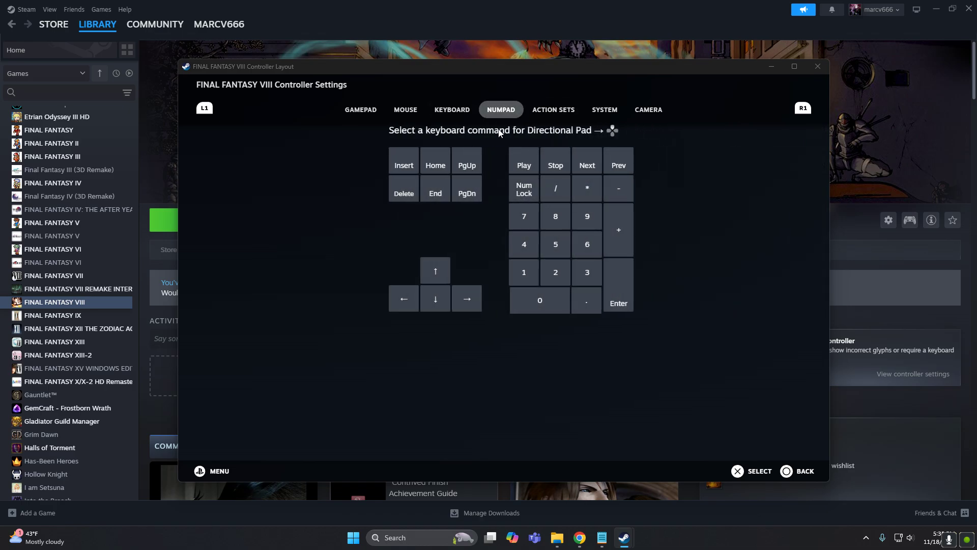
left_click(436, 269)
left_click(645, 202)
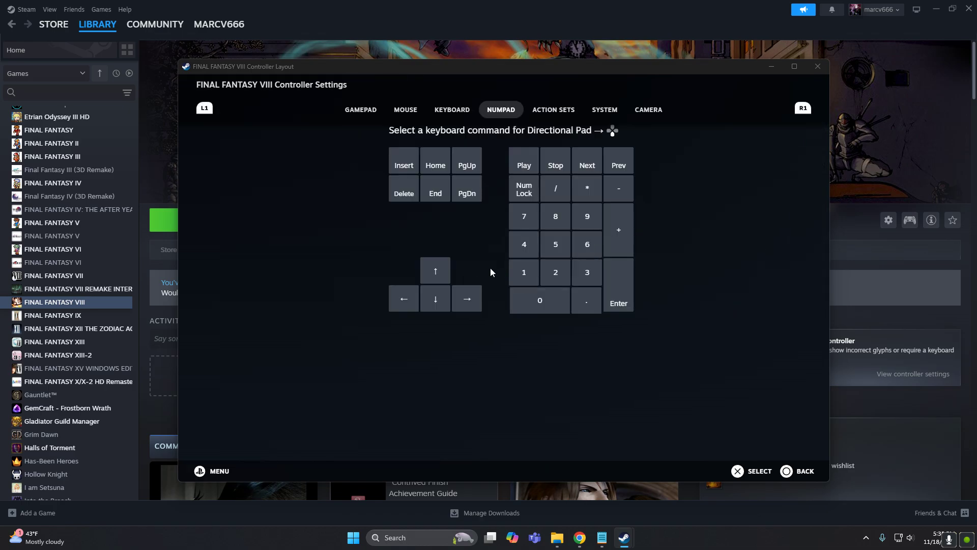
left_click(443, 301)
left_click(649, 234)
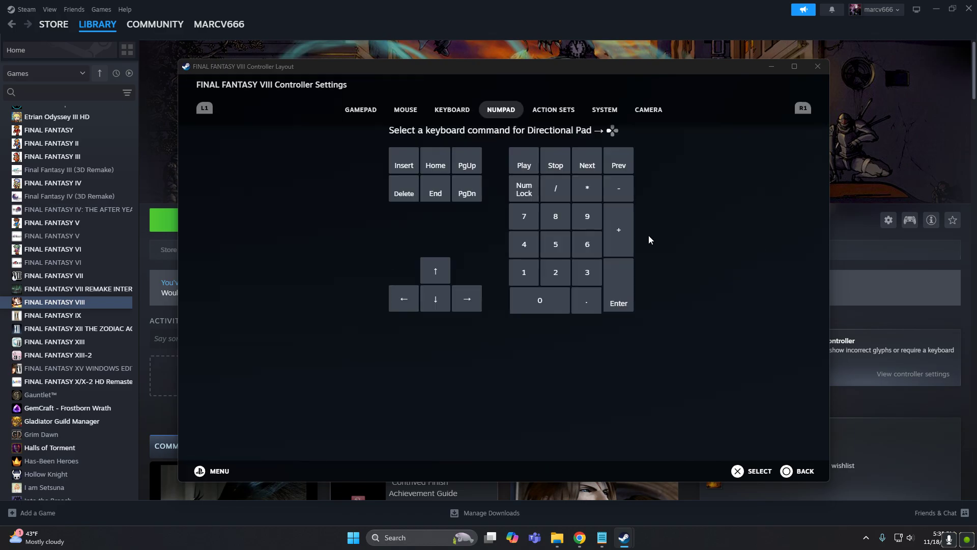
left_click(413, 301)
left_click(672, 264)
left_click(466, 296)
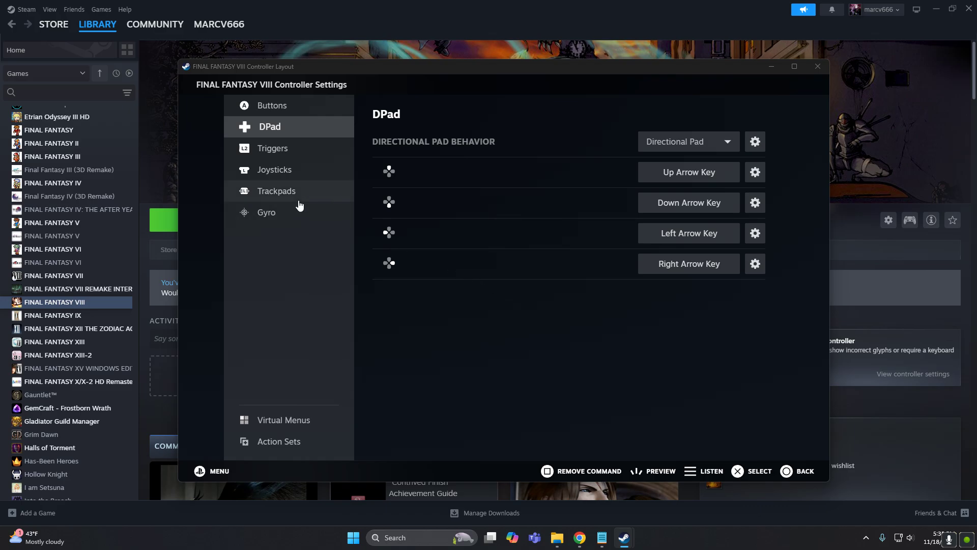
Step: Map the R2 trigger's soft pull to F Key and the L2 trigger's soft pull to D Key
left_click(281, 151)
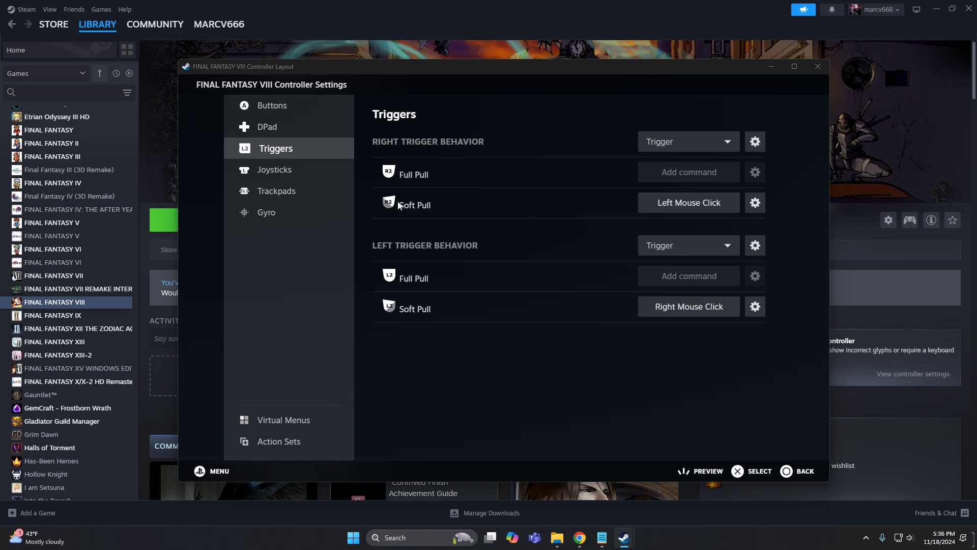
left_click(705, 204)
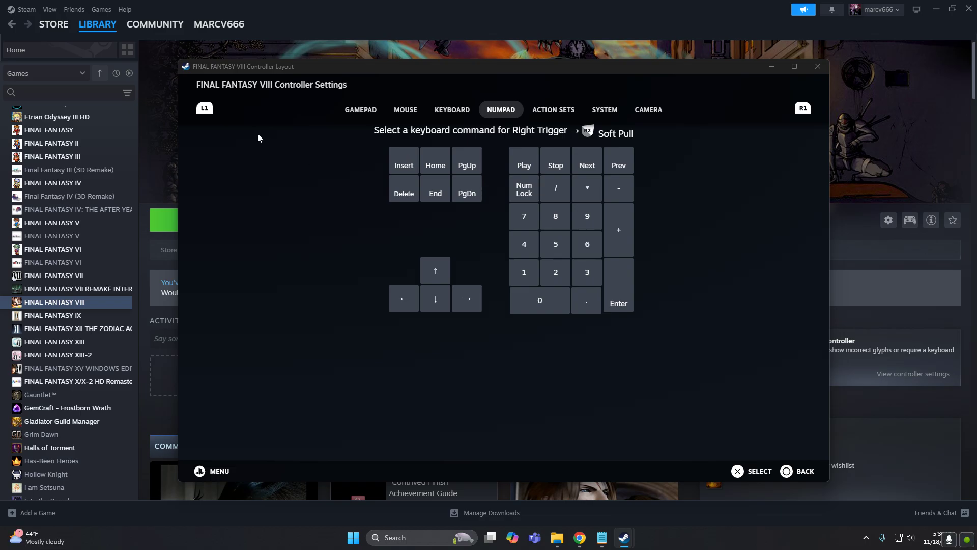
left_click(447, 109)
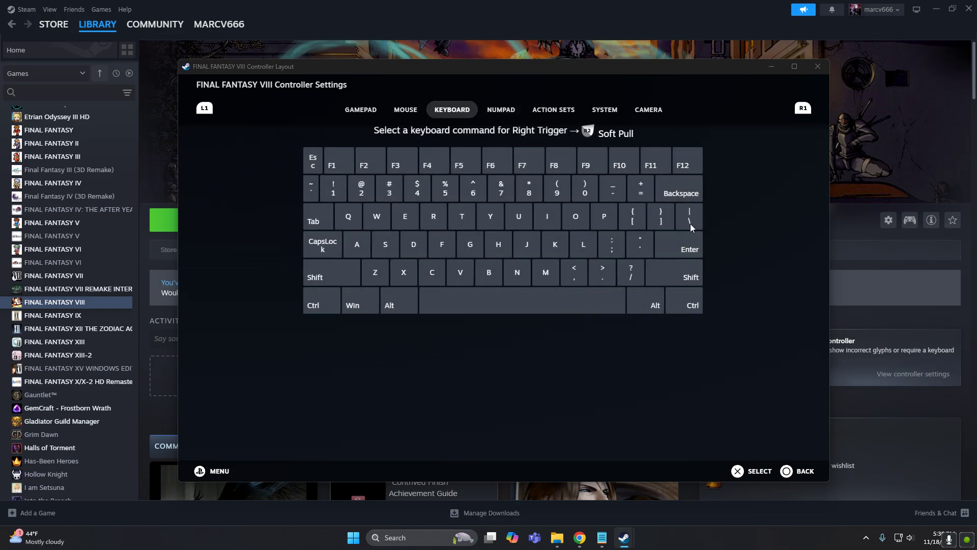
left_click(438, 246)
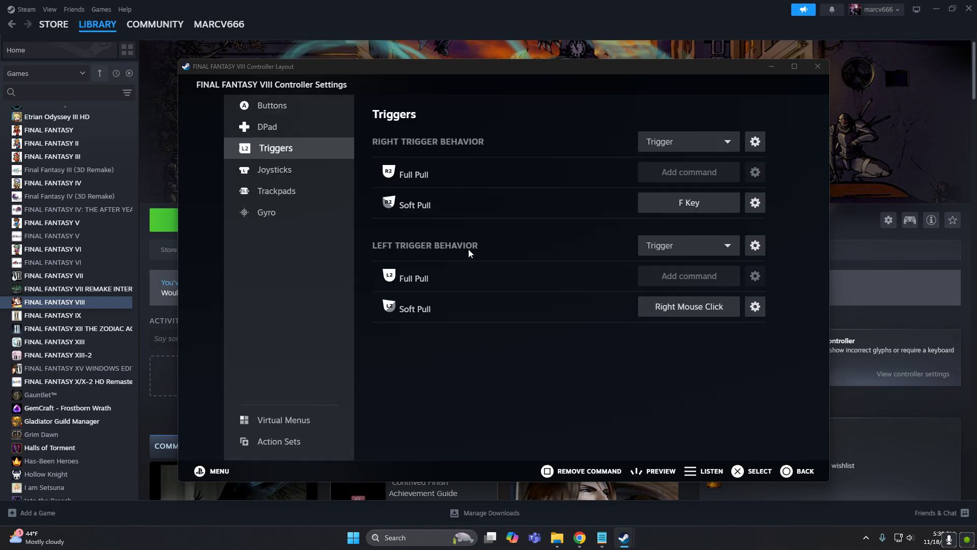
left_click(706, 314)
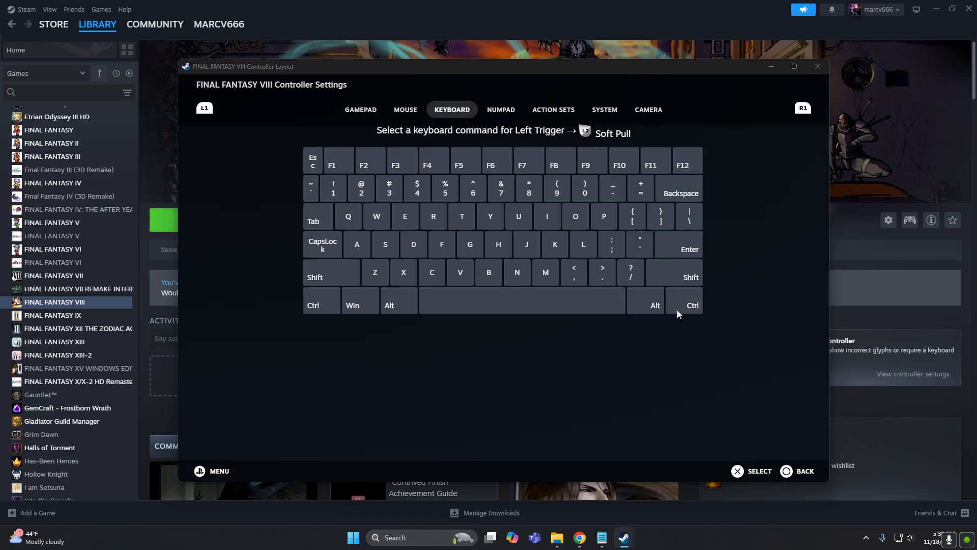
left_click(415, 247)
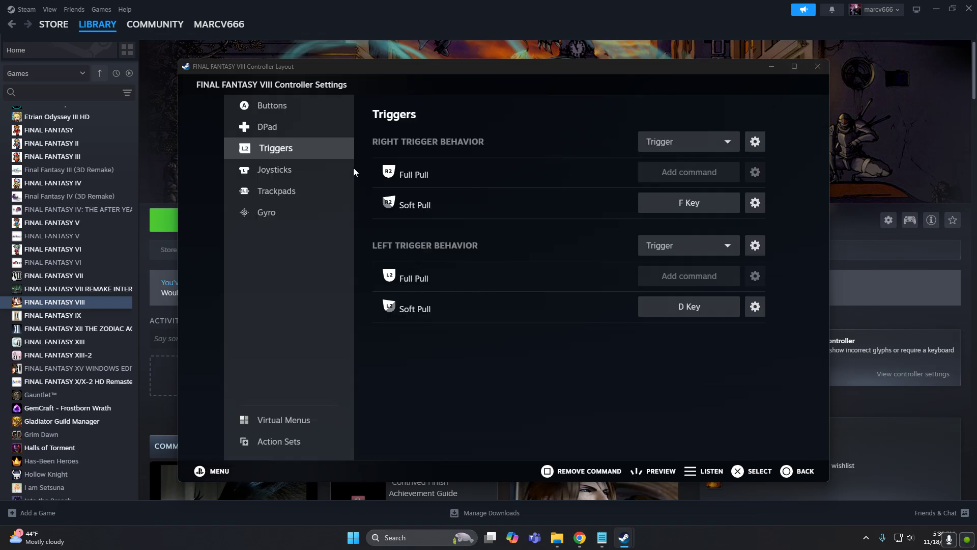
Step: Set the right joystick's behavior to Directional Pad
left_click(281, 173)
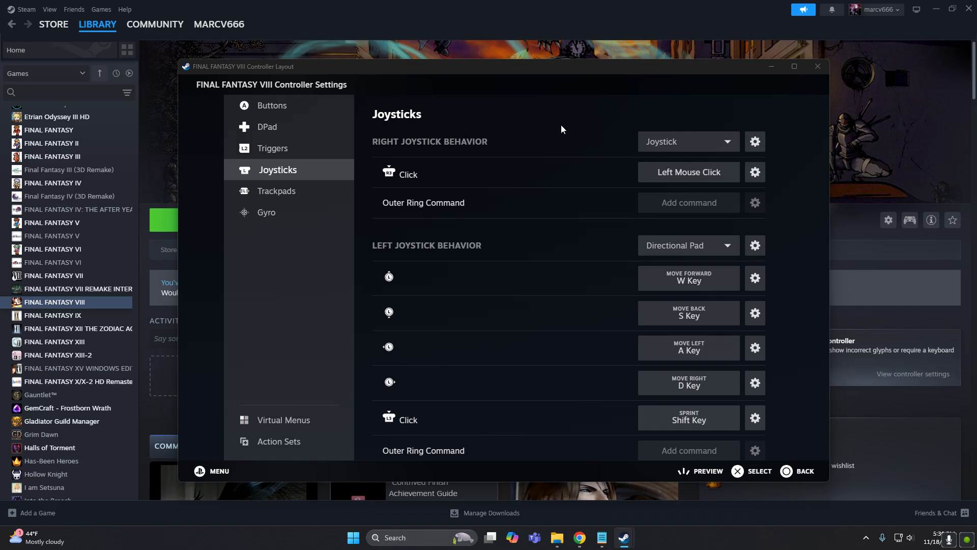
left_click(725, 142)
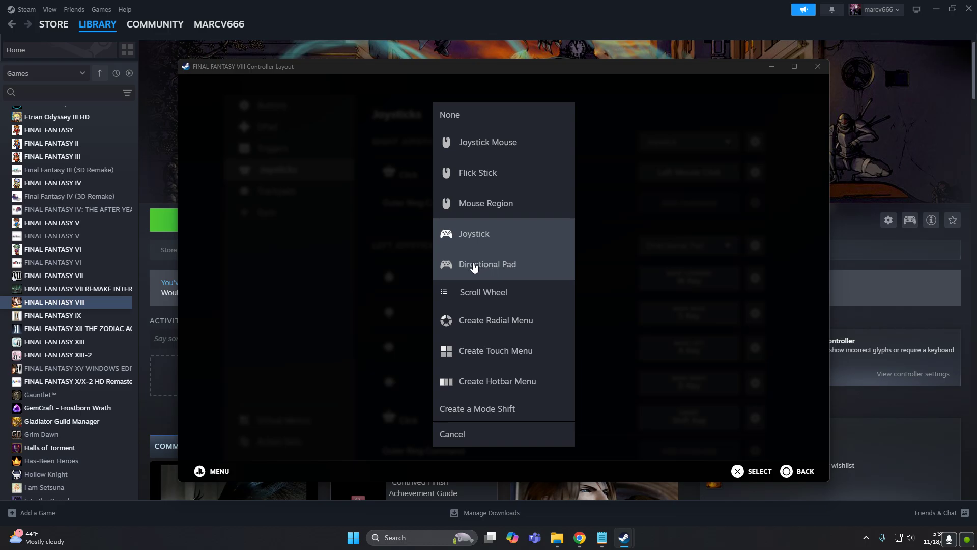
left_click(474, 266)
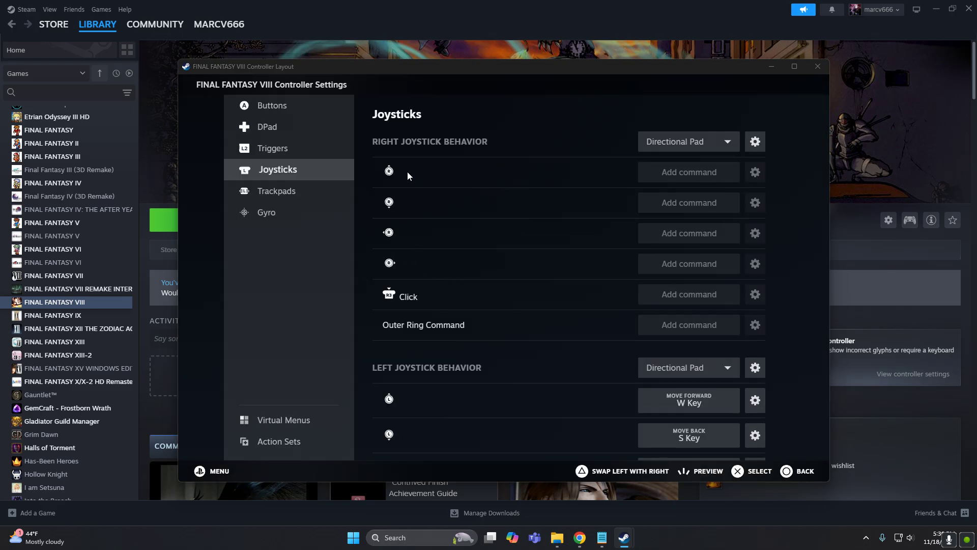
Step: Map the right joystick's left direction to H Key and its right direction to G Key
left_click(693, 173)
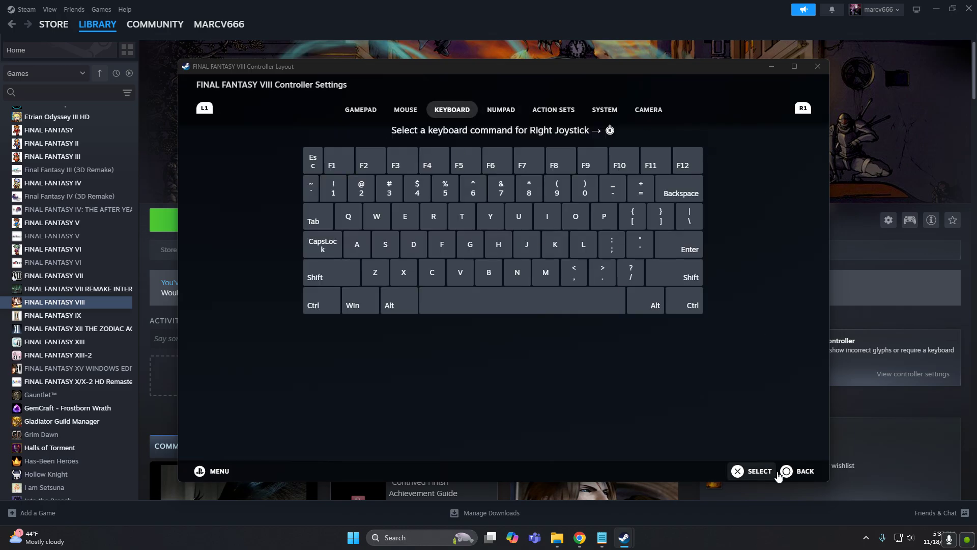
left_click(801, 474)
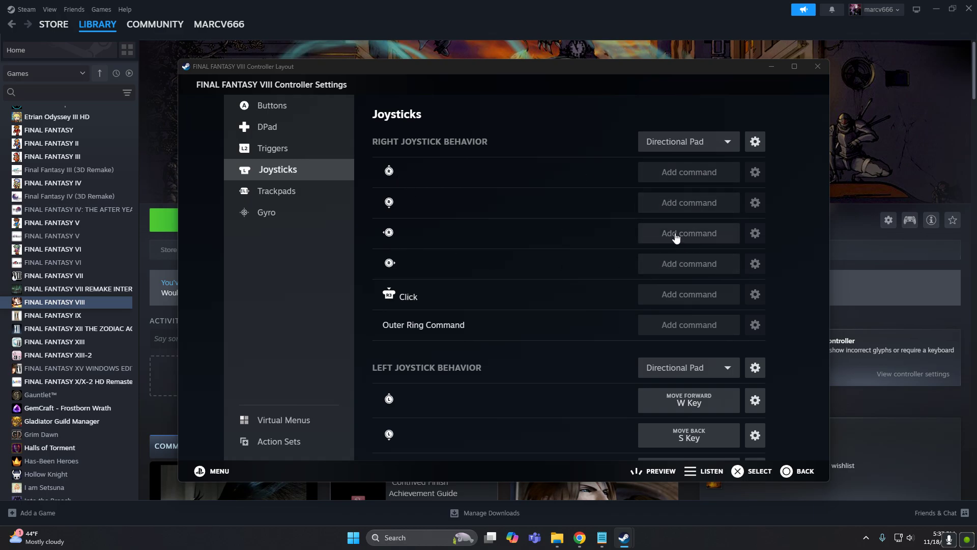
left_click(676, 238)
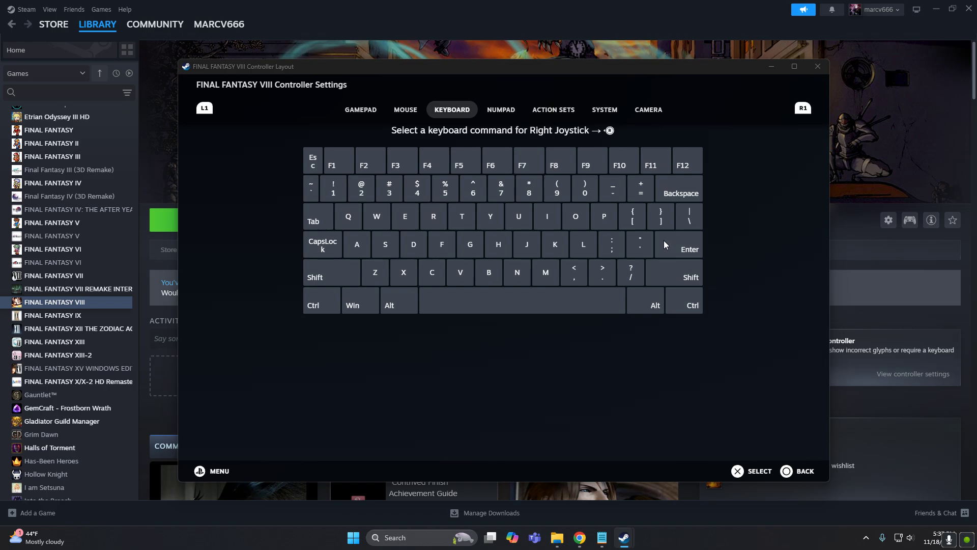
left_click(501, 249)
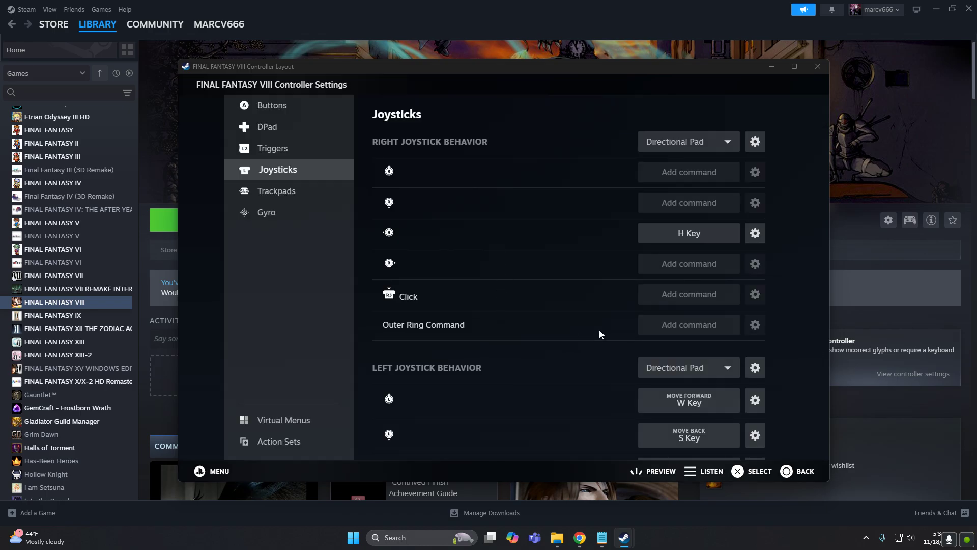
left_click(689, 264)
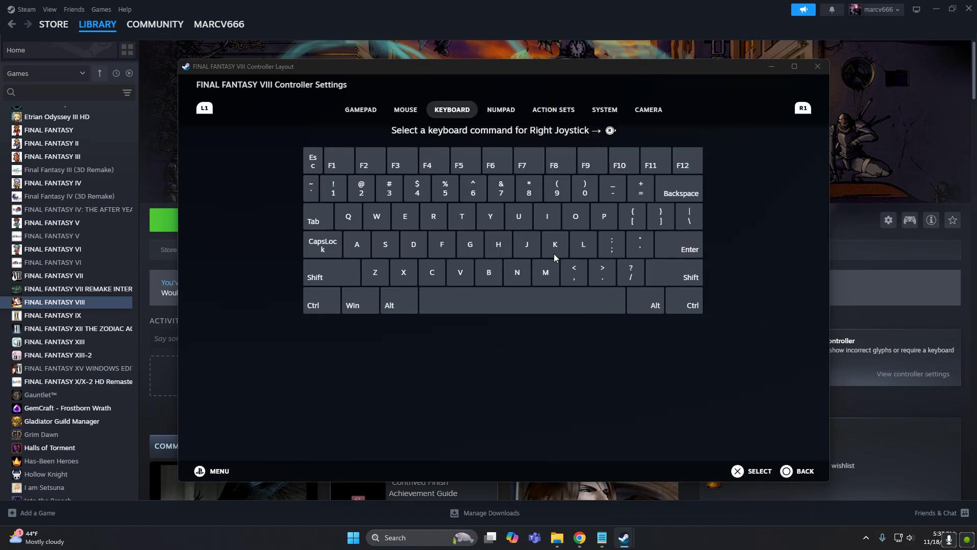
left_click(474, 247)
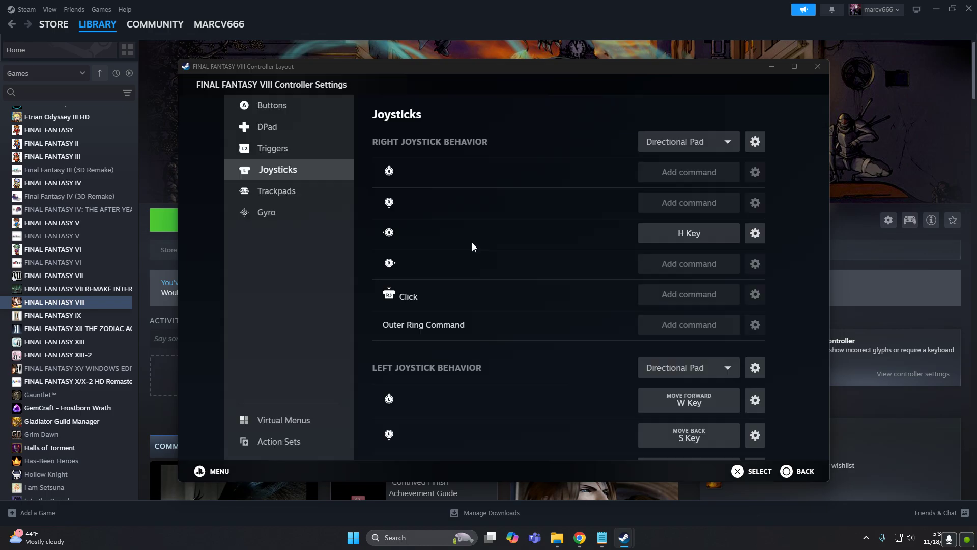
Step: Map the left joystick's Move Forward to Up Arrow Key and Move Back to Down Arrow Key
scroll(672, 347, "down", 1)
scroll(672, 348, "down", 2)
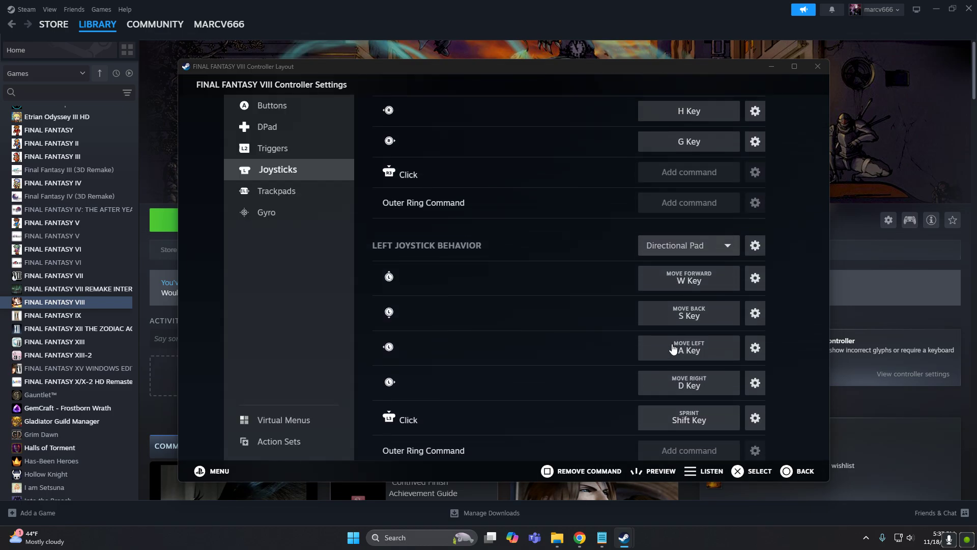
scroll(611, 356, "up", 1)
scroll(608, 356, "down", 2)
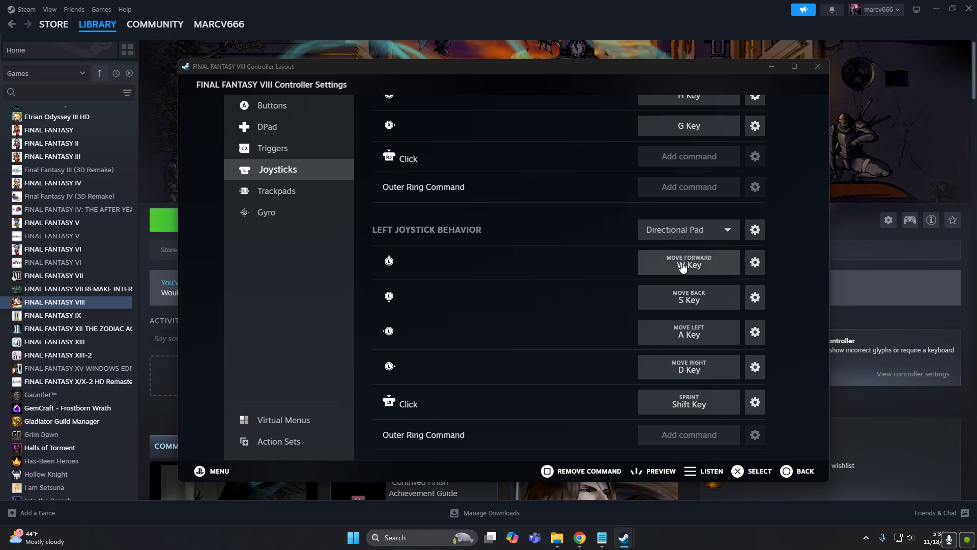
left_click(685, 266)
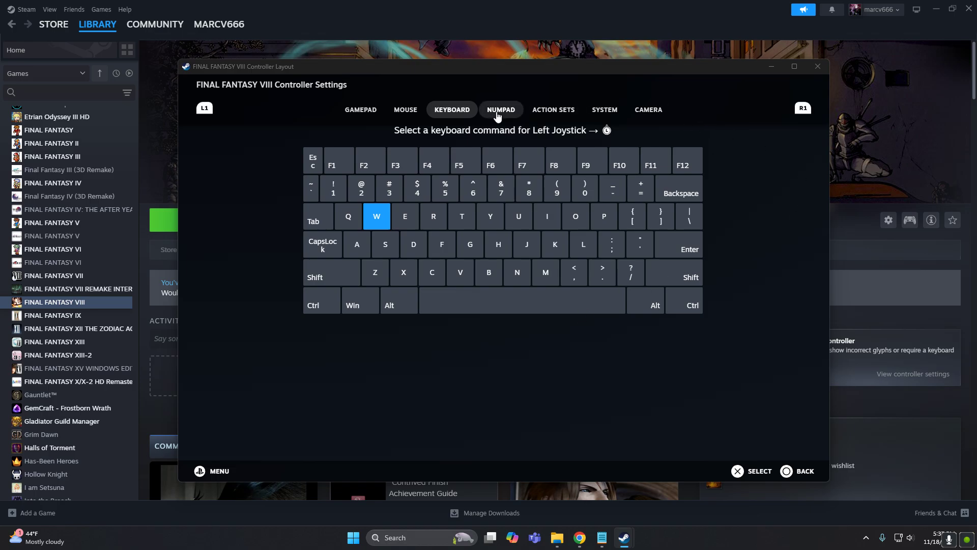
left_click(499, 113)
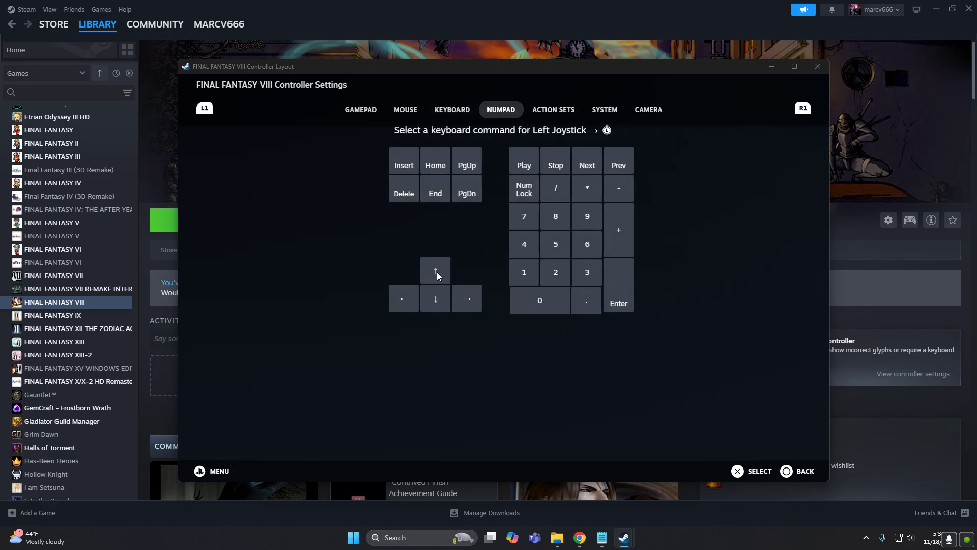
left_click(435, 270)
scroll(705, 402, "down", 3)
left_click(687, 299)
left_click(438, 300)
Step: Map the left joystick's Move Left to Left Arrow Key and Move Right to Right Arrow Key
scroll(718, 364, "down", 1)
scroll(705, 377, "down", 2)
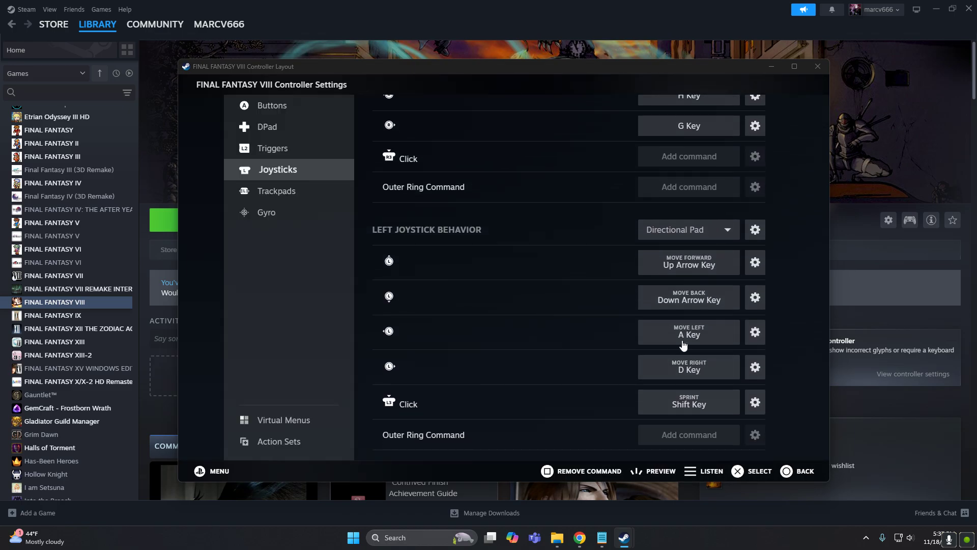
left_click(683, 338)
left_click(396, 302)
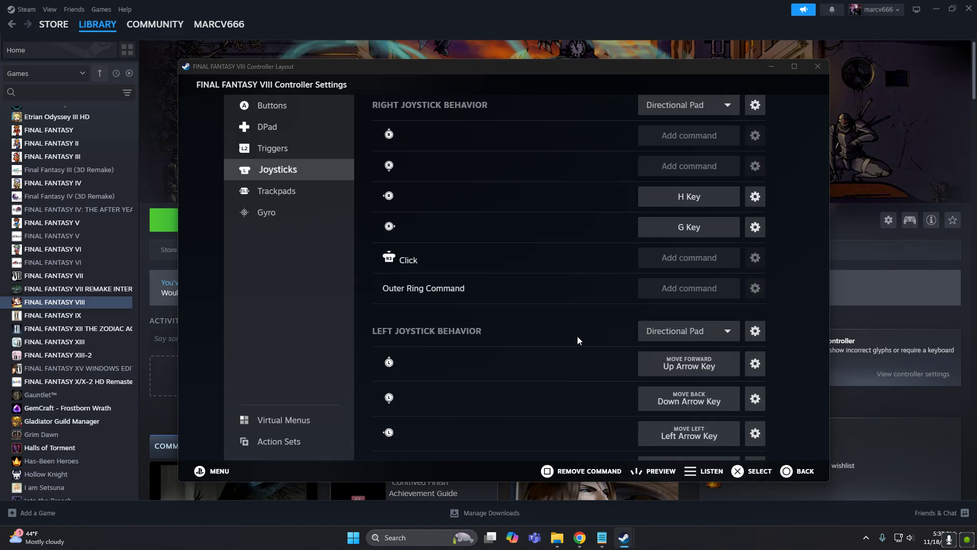
scroll(698, 397, "down", 2)
left_click(686, 375)
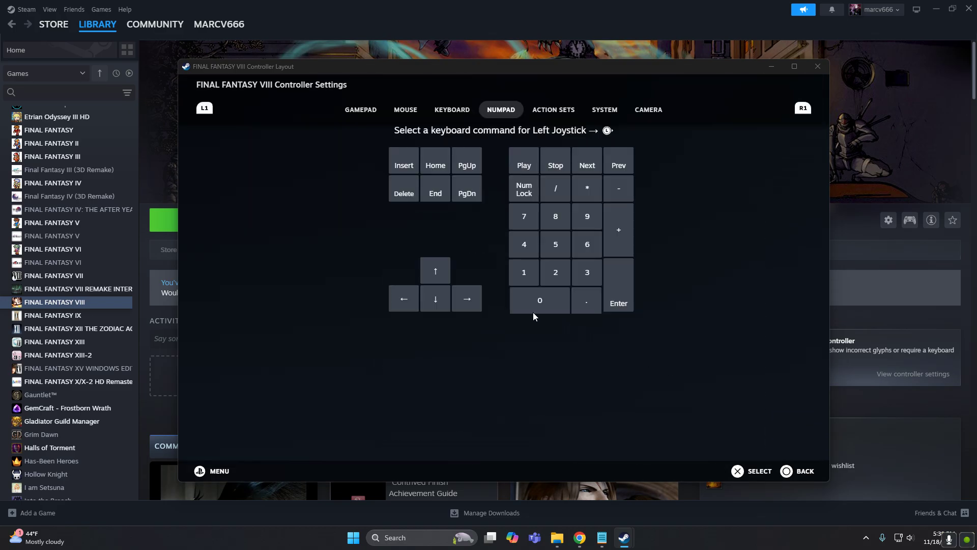
left_click(472, 303)
Step: Remove the Sprint command assigned to the left joystick's click
scroll(669, 362, "down", 1)
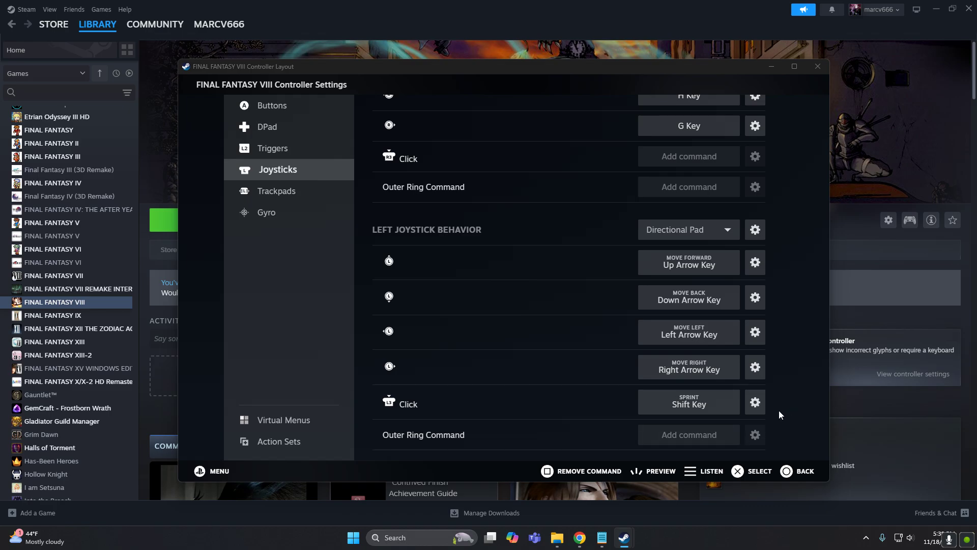
left_click(756, 402)
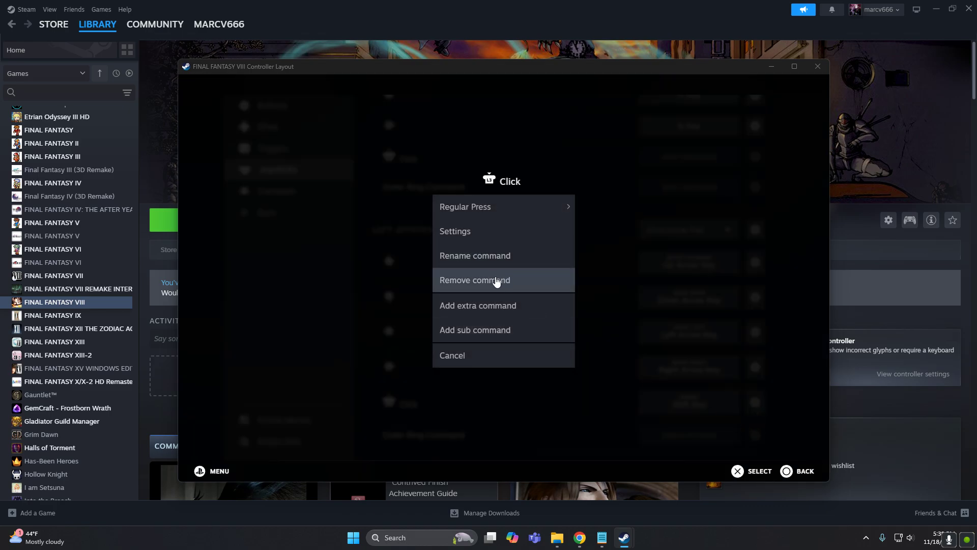
left_click(485, 280)
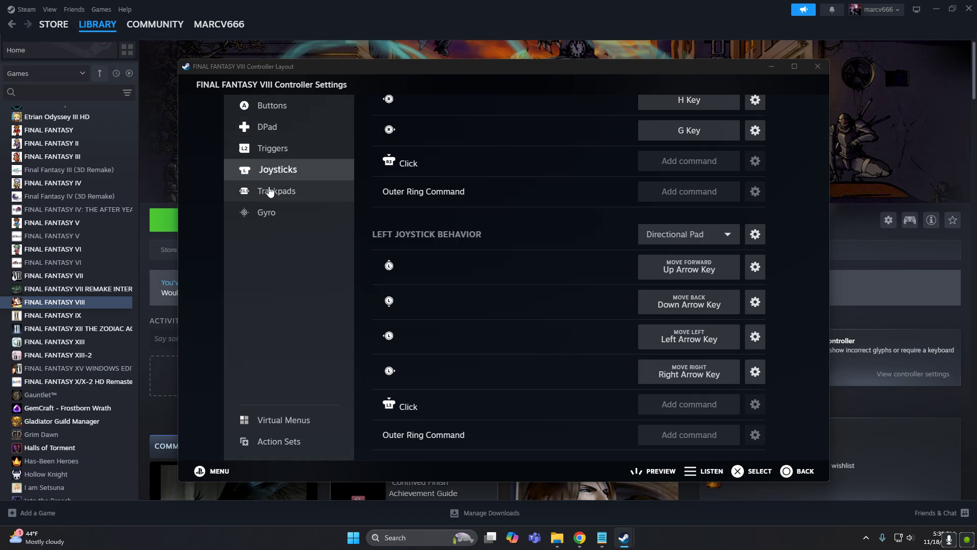
Step: Set the center trackpad's behavior to None and open the gyro settings
left_click(269, 192)
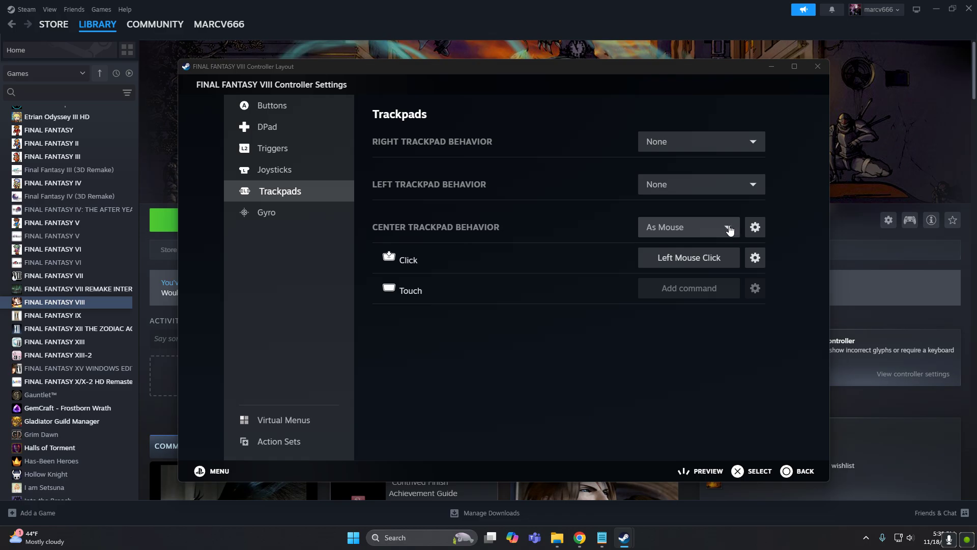
left_click(730, 230)
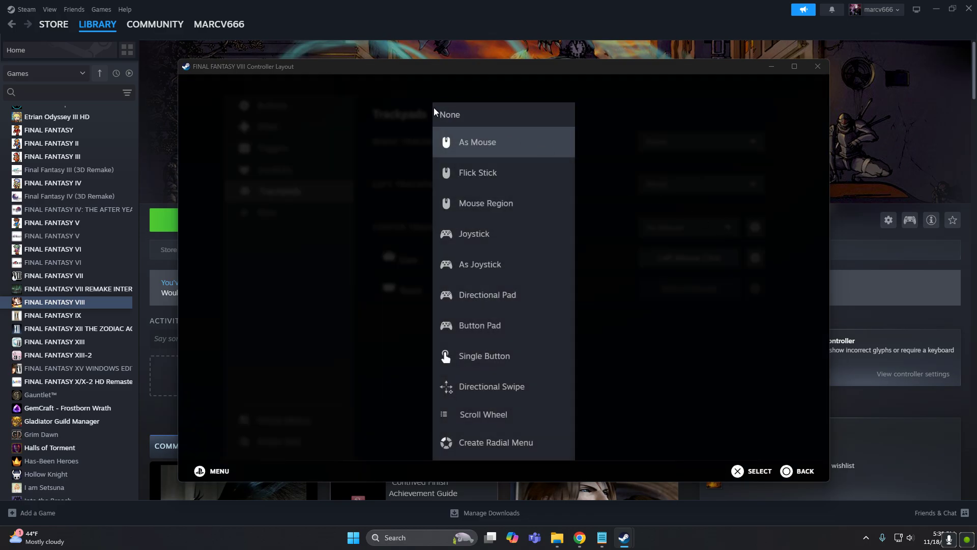
left_click(459, 119)
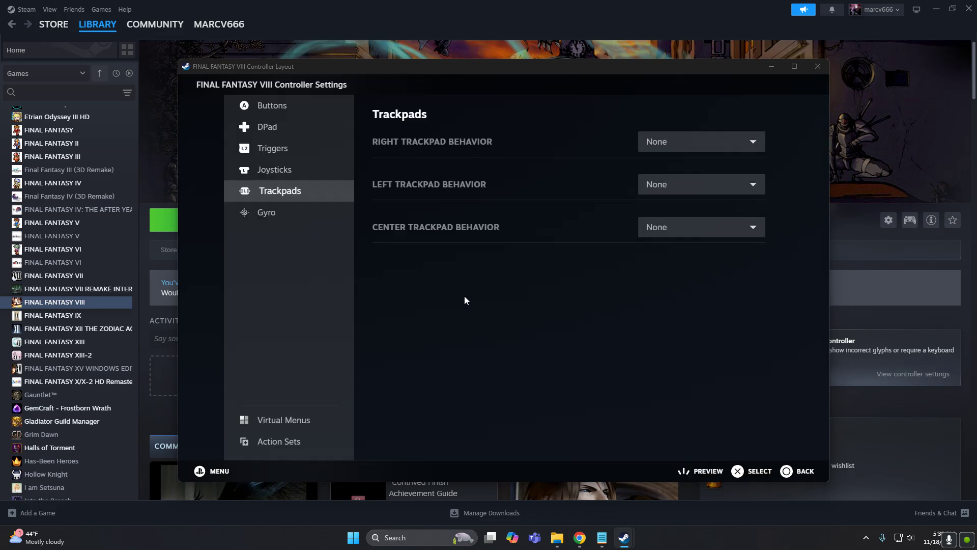
left_click(273, 214)
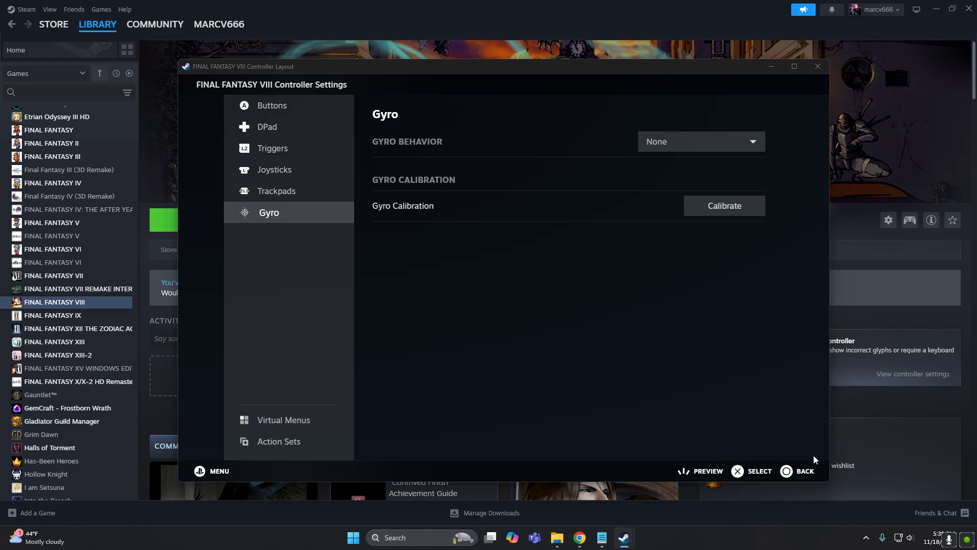
Step: Preview the complete controller layout, and close the controller settings and the Steam window
left_click(707, 469)
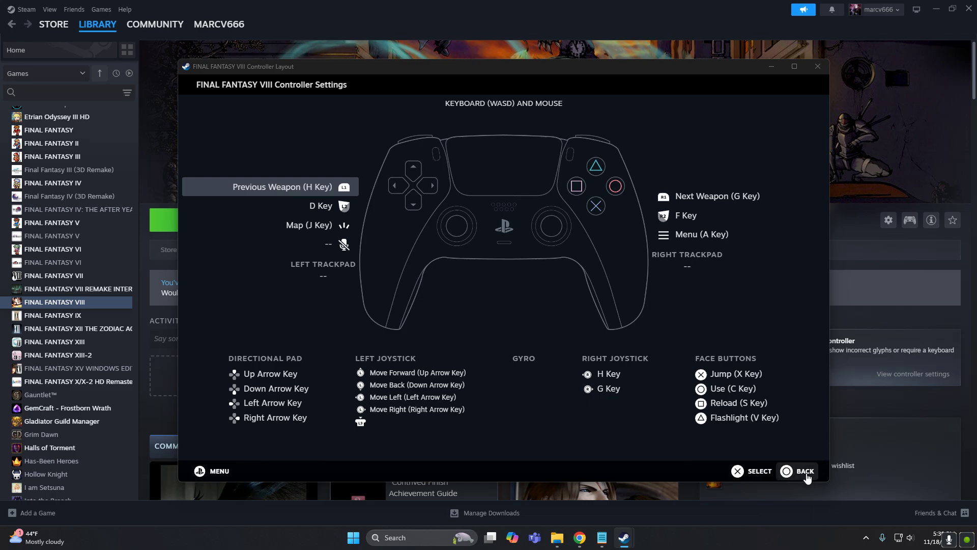
left_click(804, 471)
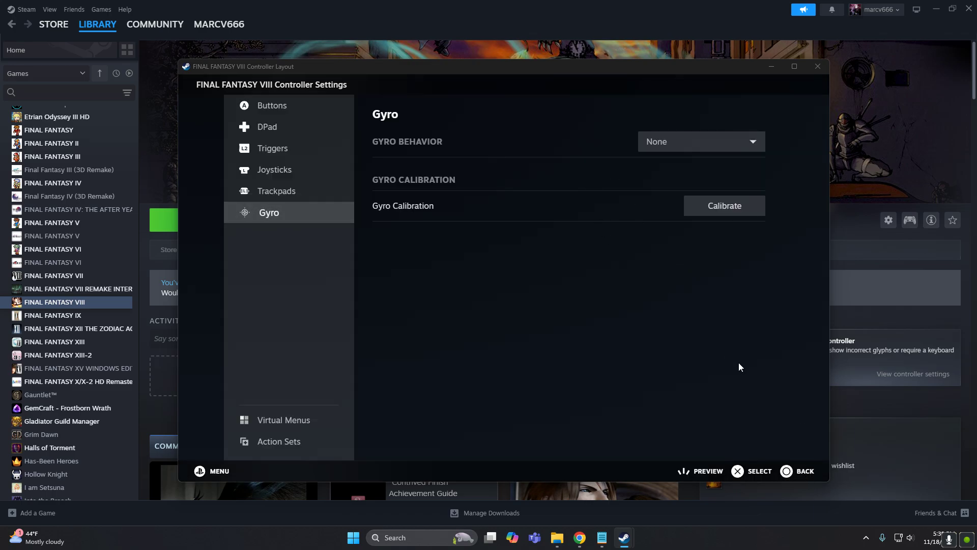
left_click(806, 471)
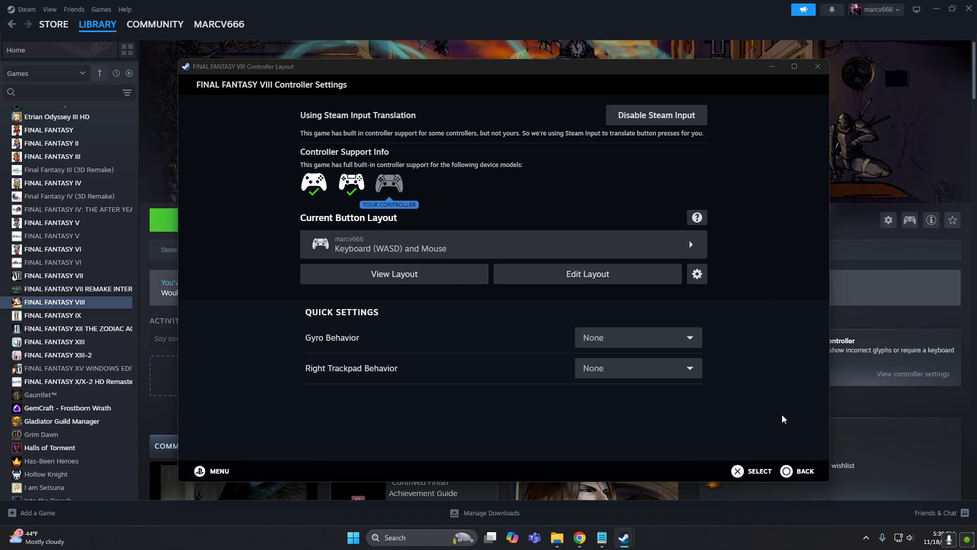
left_click(802, 472)
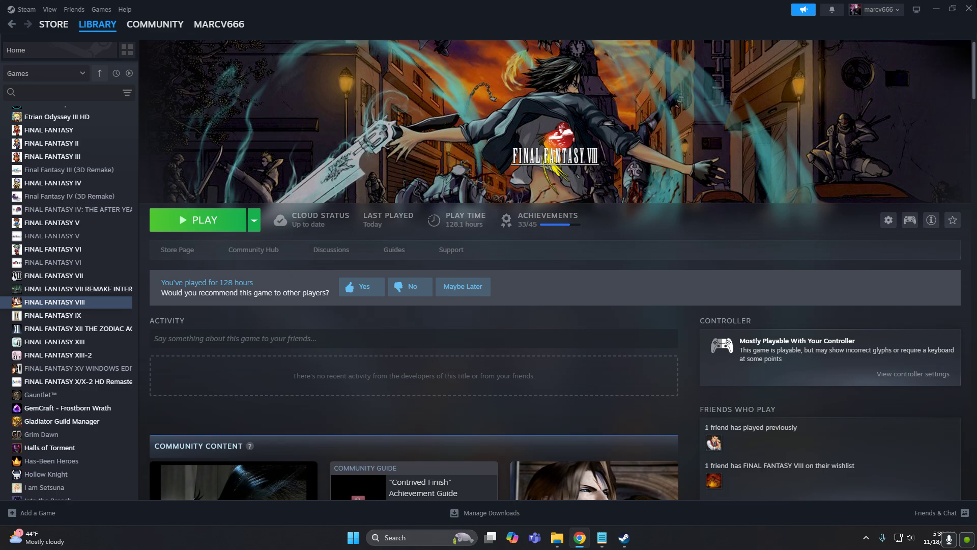
left_click(970, 9)
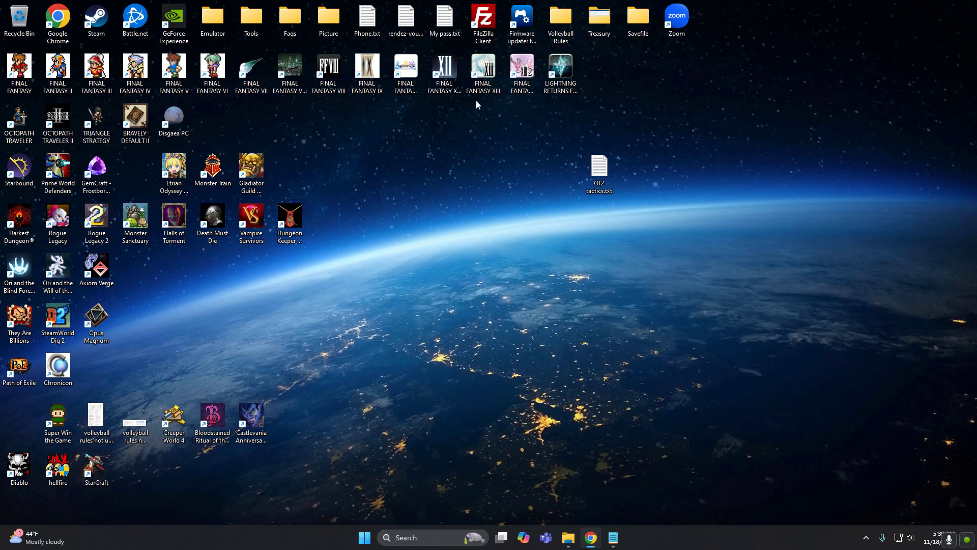
Step: Launch FINAL FANTASY VIII from the desktop, accept the seizure warning and start playing from the launcher
double_click(327, 70)
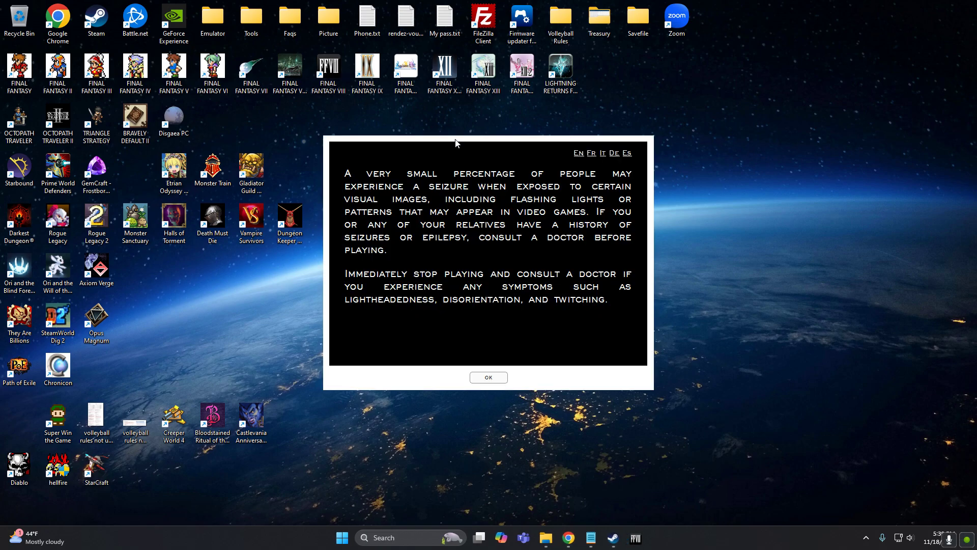
left_click(489, 377)
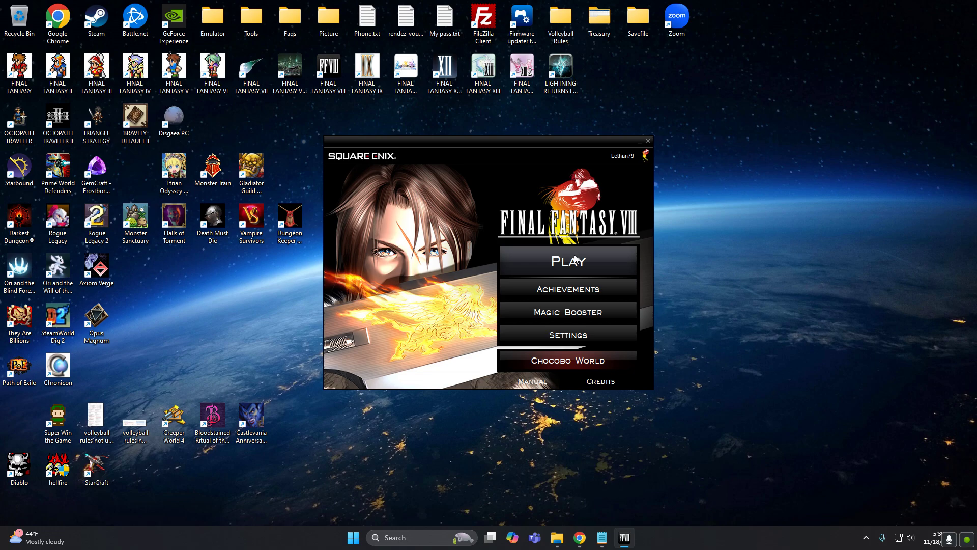
left_click(576, 260)
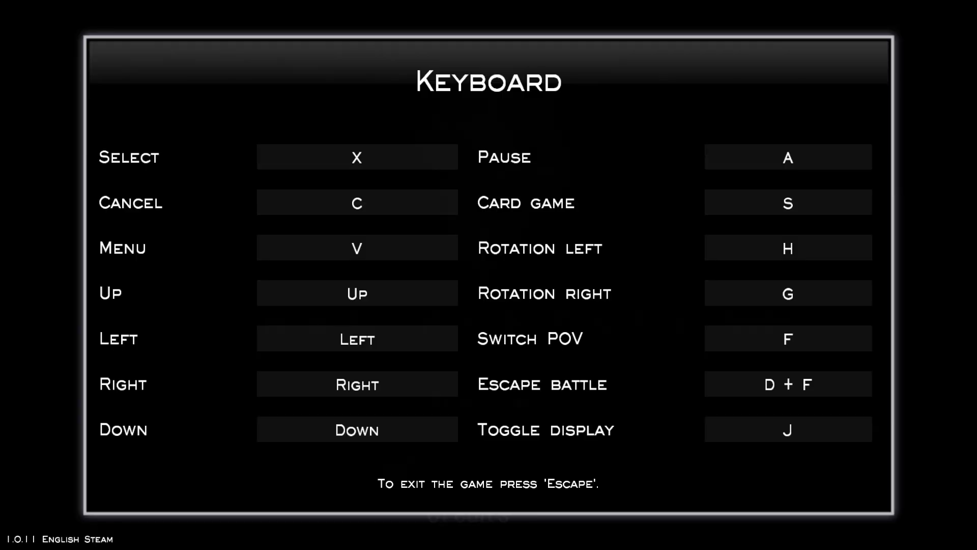
Step: Test the select and cancel controls on the load screen, and continue the saved game from Slot 1
key("c")
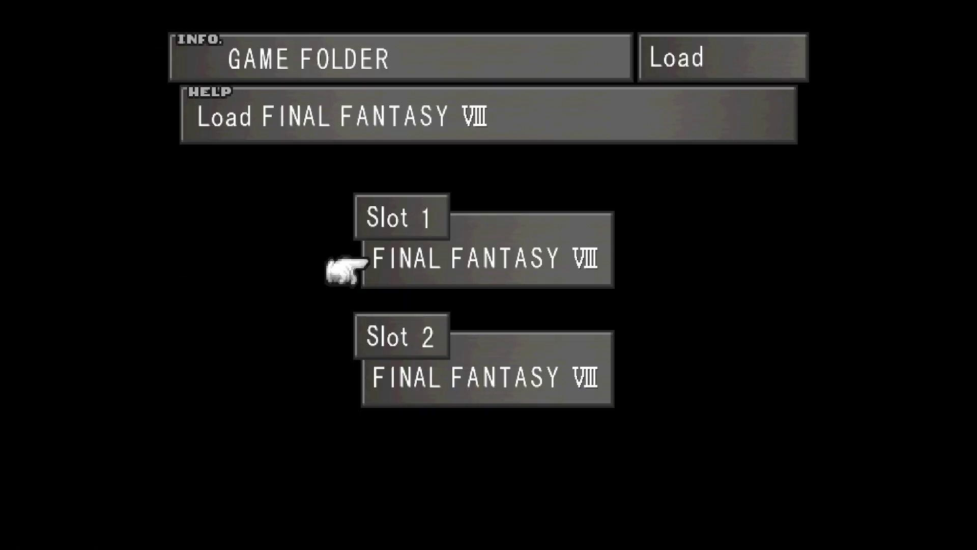
key("x")
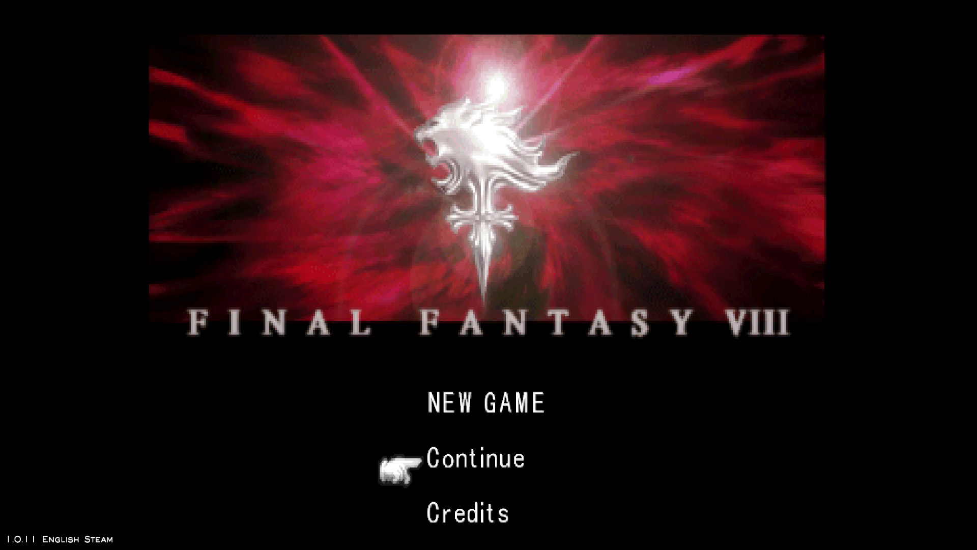
key("Return")
key("Return")
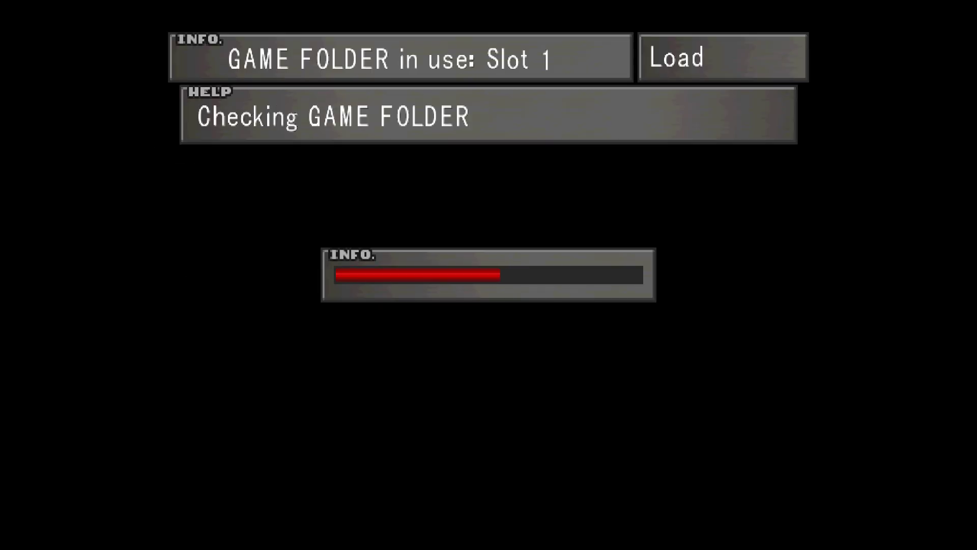
key("Return")
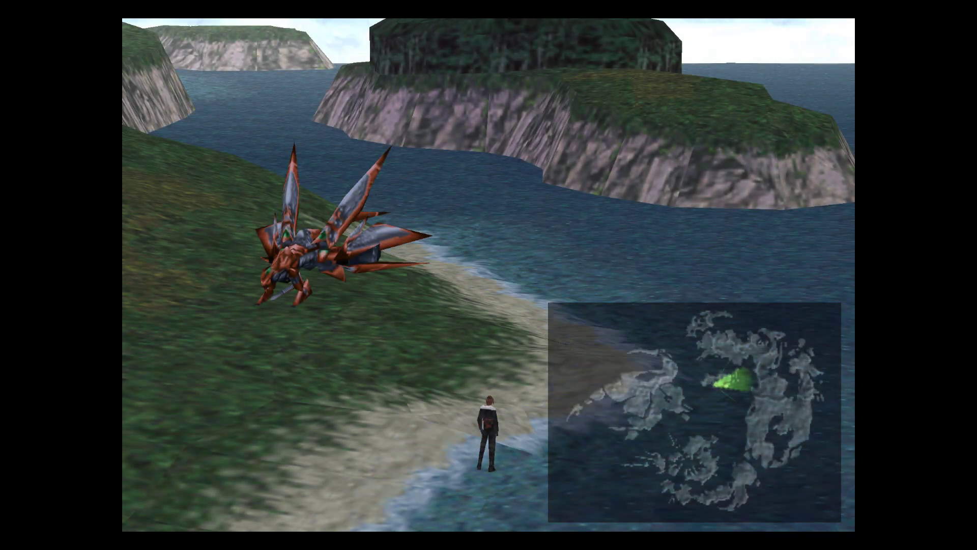
Step: Test rotating the world map camera in both directions and walking the character along the shore
key("Right")
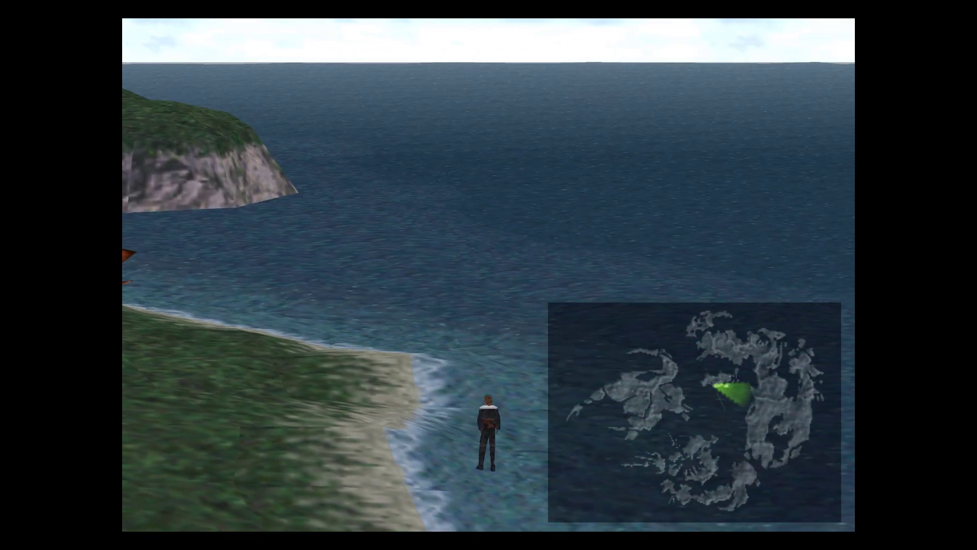
key("Left")
key("Left")
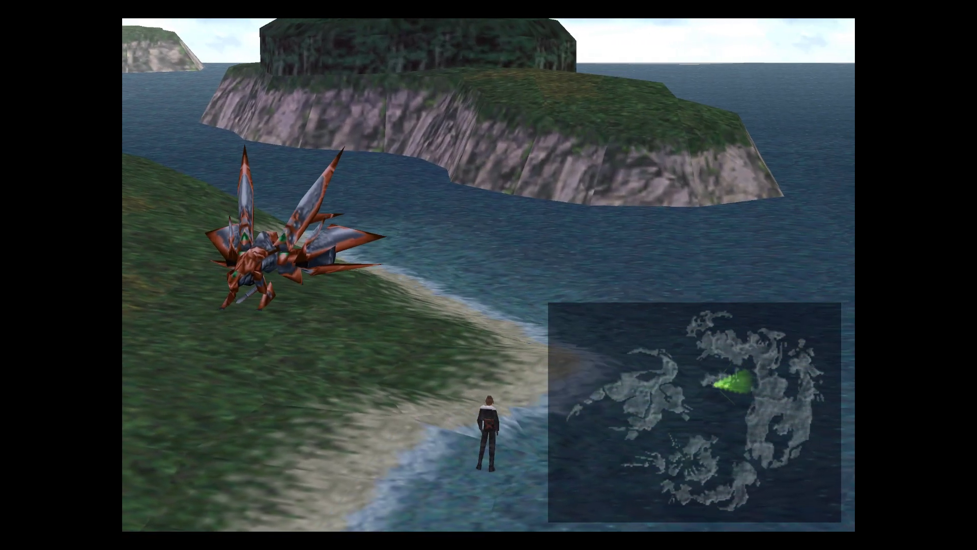
key("Left")
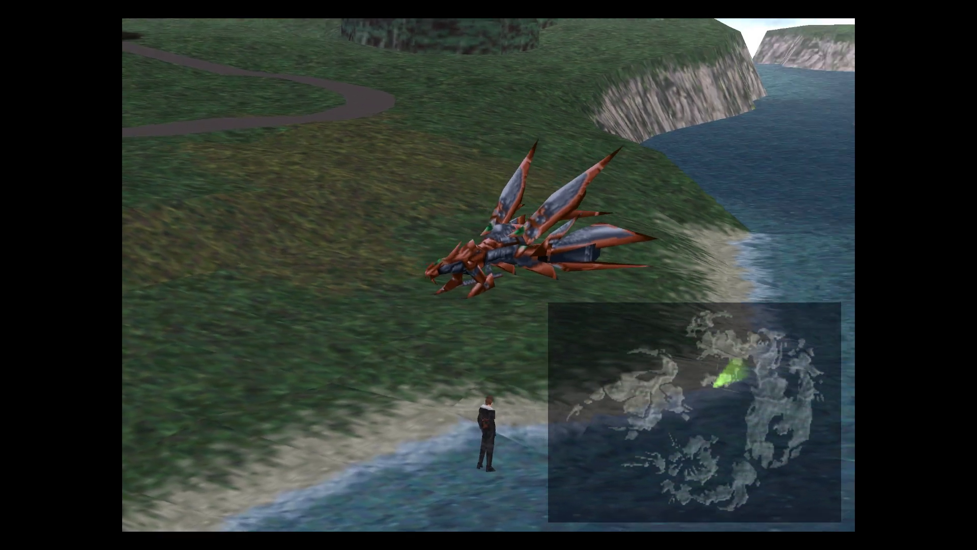
key("Left")
key("Left")
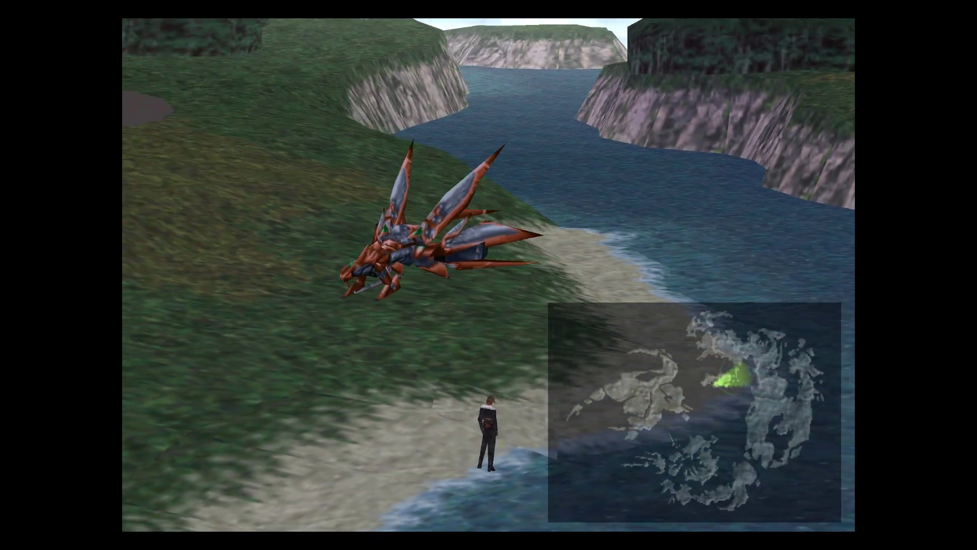
key("Right")
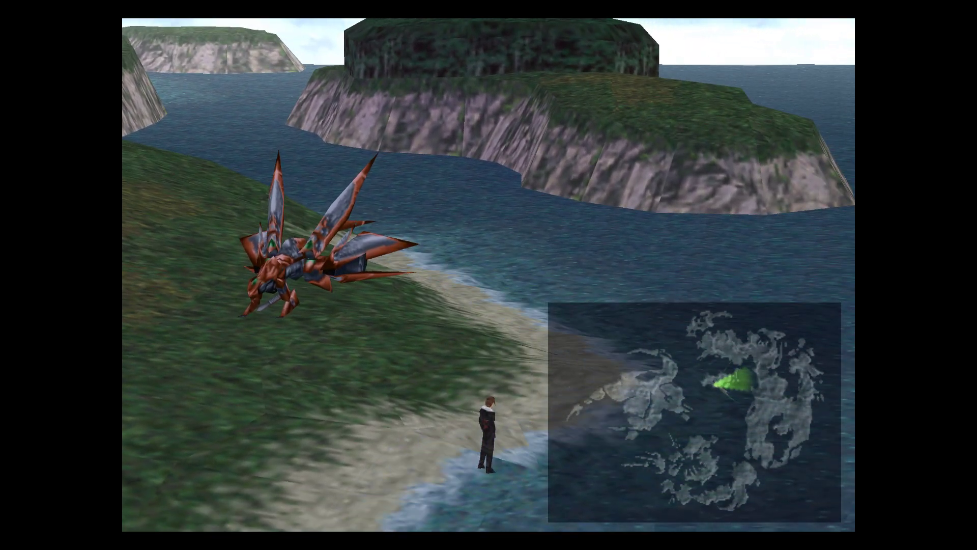
key("Left")
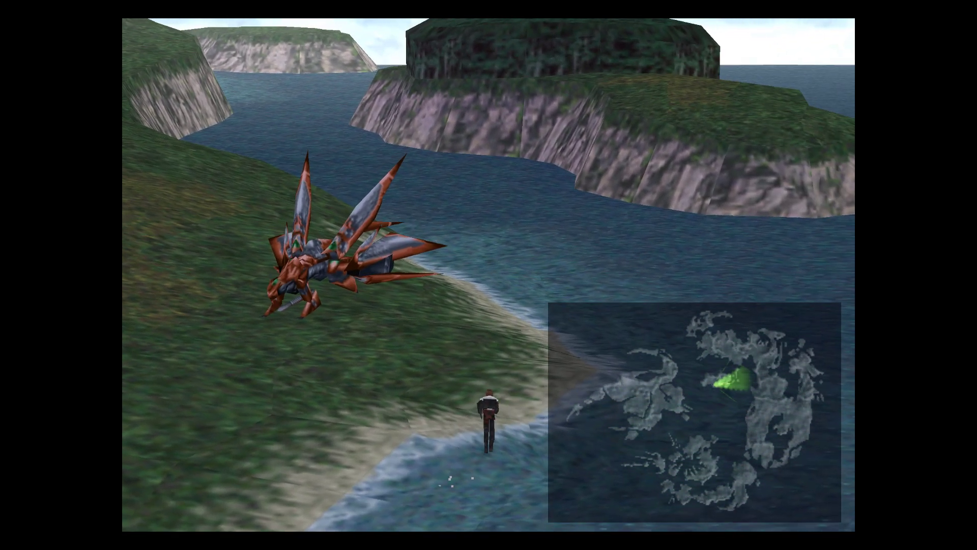
key("Down")
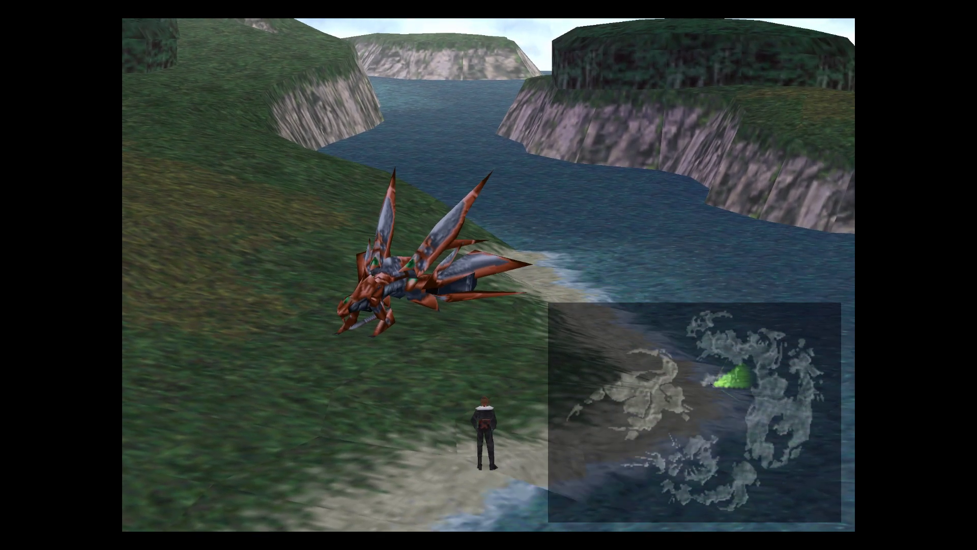
Step: Test opening and closing the party menu, and check character movement on the world map
key("v")
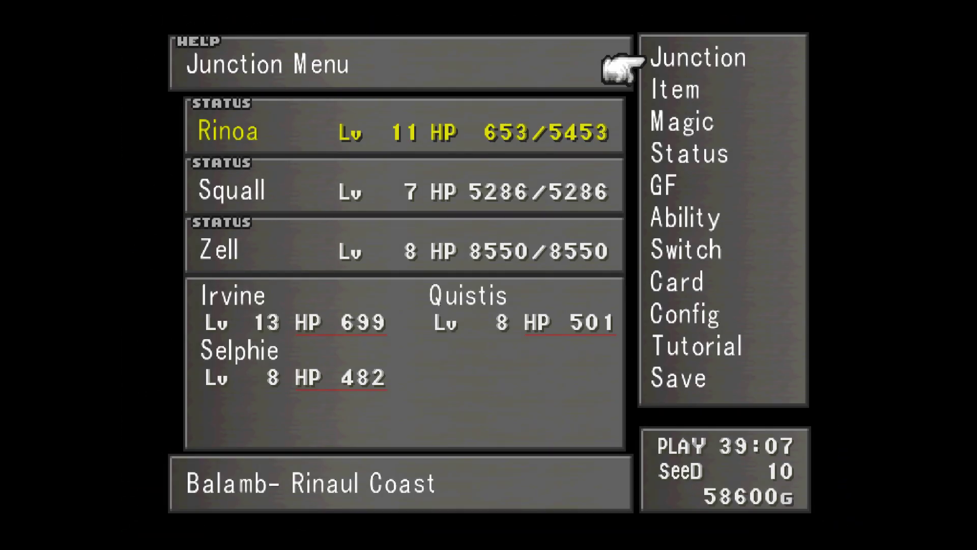
key("v")
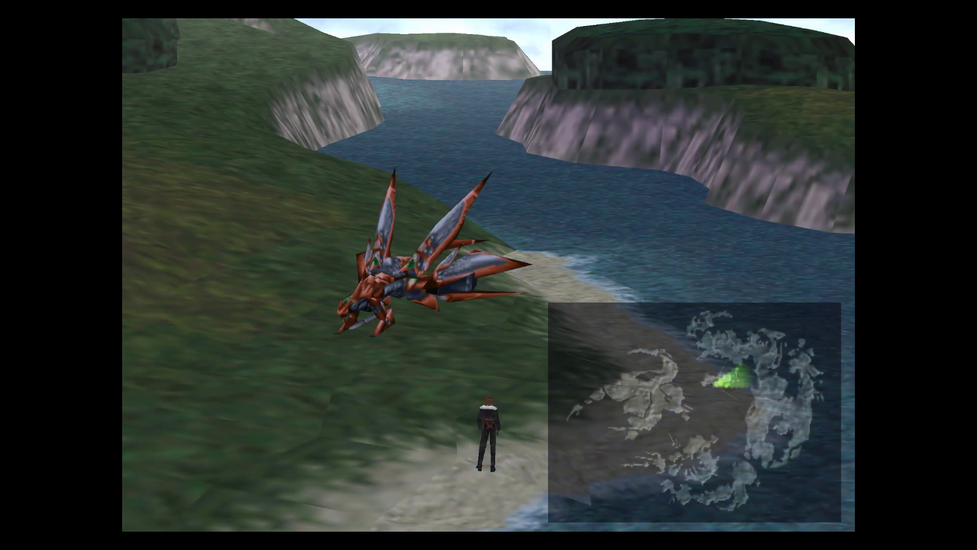
key("Up")
key("Left")
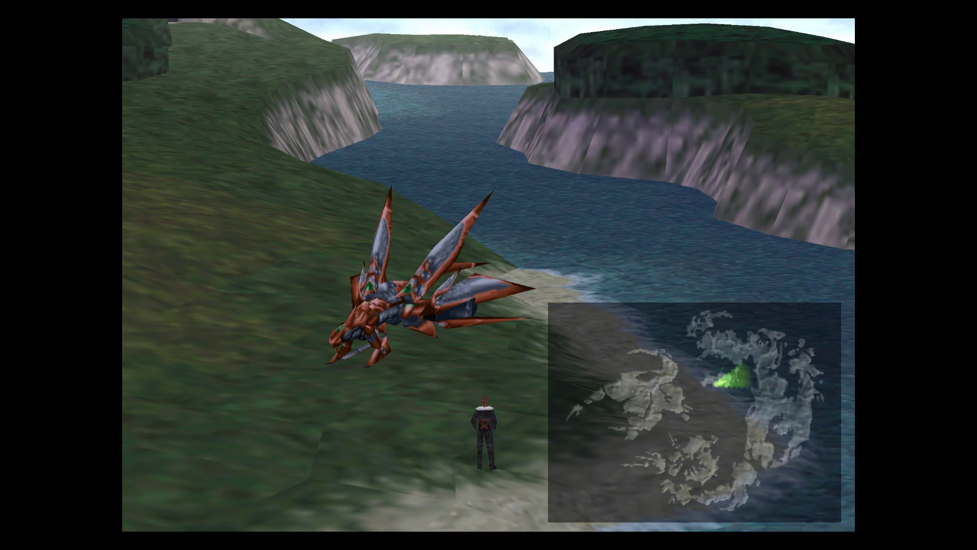
key("Right")
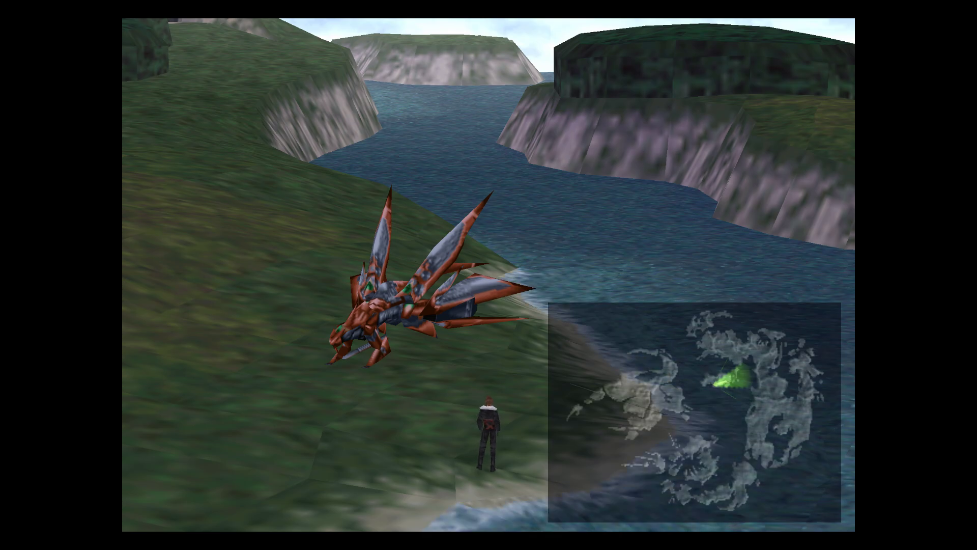